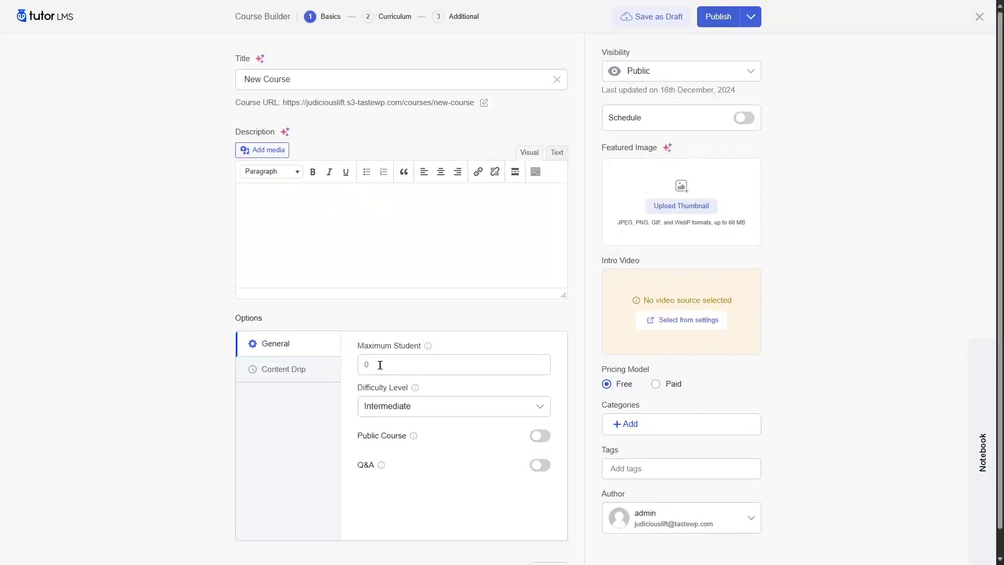
Check the difficulty level and visibility options, leaving the course Public
{"action": "left_click", "coordinate": [426, 412]}
{"action": "left_click", "coordinate": [426, 413]}
{"action": "left_click", "coordinate": [730, 72]}
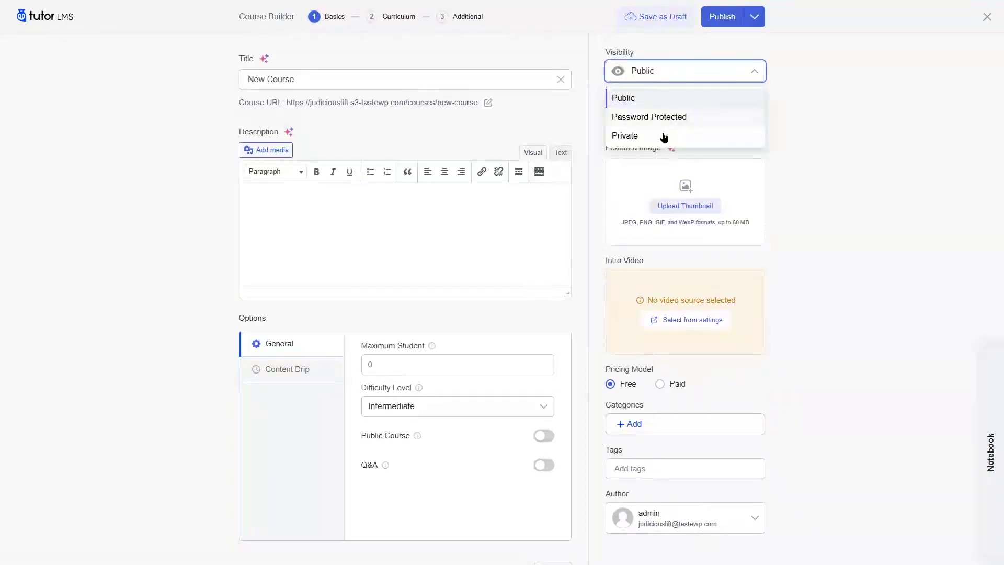
{"action": "left_click", "coordinate": [793, 118]}
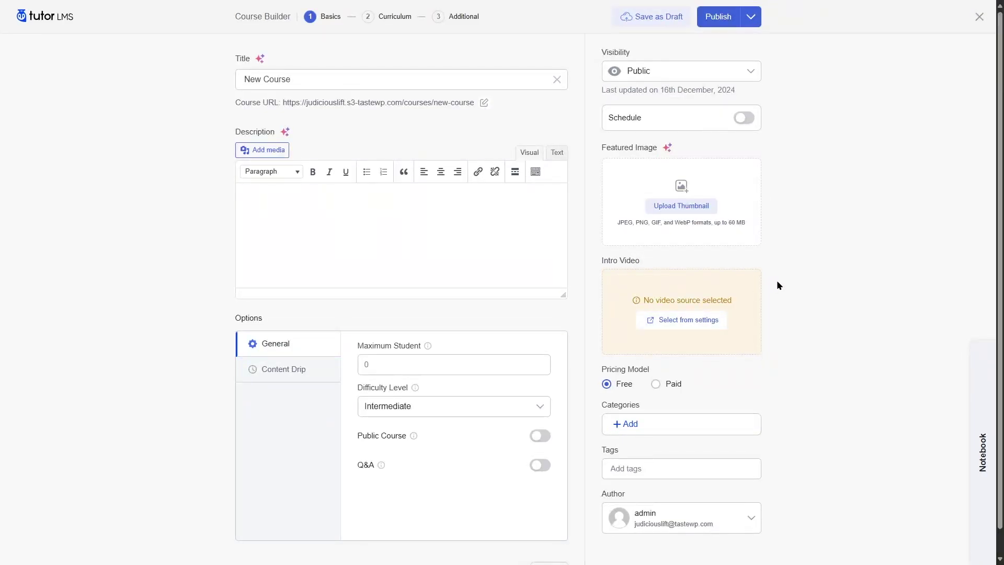
Enable HTML 5, External URL, YouTube, Vimeo and Embedded as intro video sources
{"action": "left_click", "coordinate": [700, 326]}
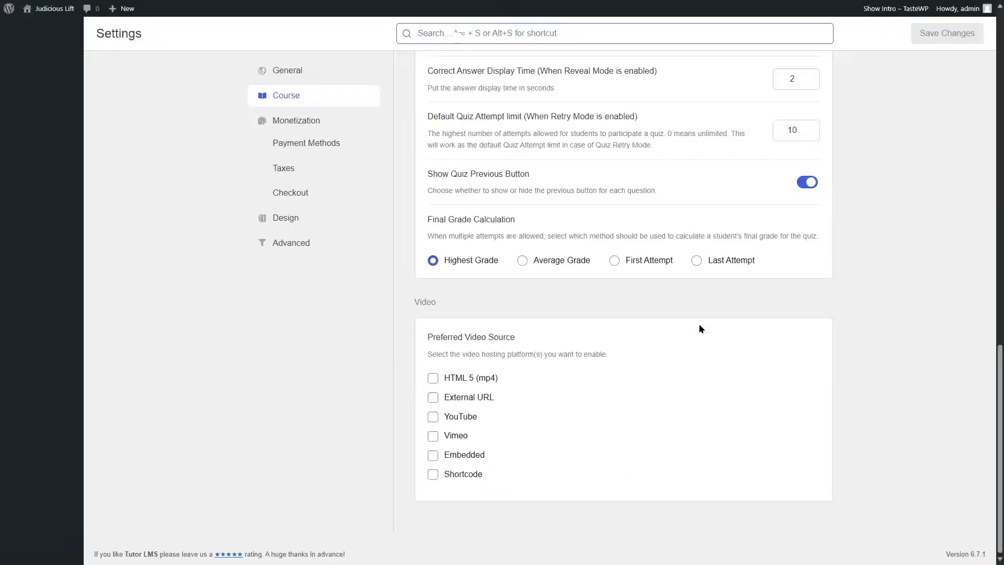
{"action": "left_click", "coordinate": [433, 378]}
{"action": "left_click", "coordinate": [434, 398]}
{"action": "left_click", "coordinate": [433, 417]}
{"action": "left_click", "coordinate": [434, 436]}
{"action": "left_click", "coordinate": [433, 455]}
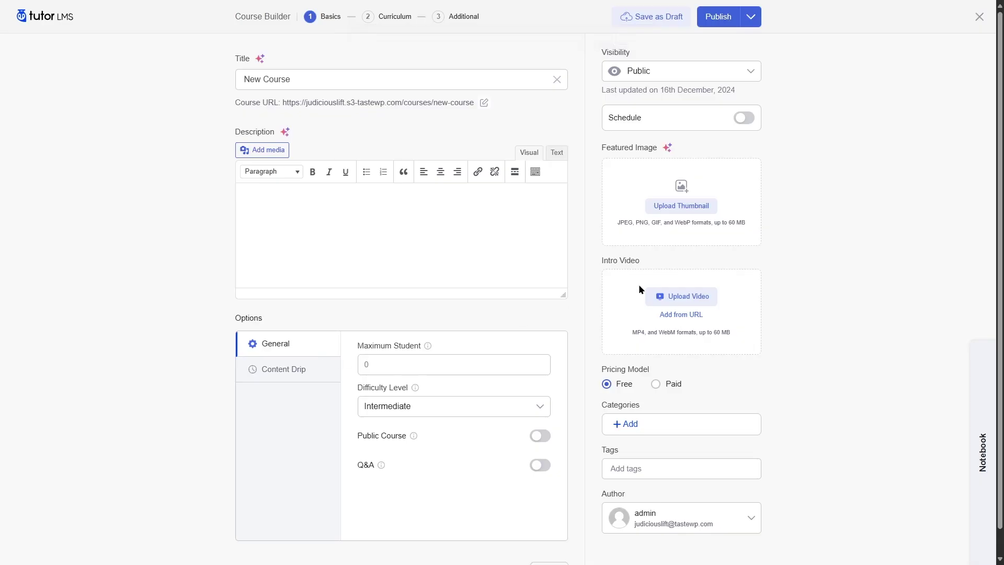
Try intro video upload and External URL options, check Content Drip, then go to Curriculum
{"action": "left_click", "coordinate": [691, 299]}
{"action": "left_click", "coordinate": [967, 29]}
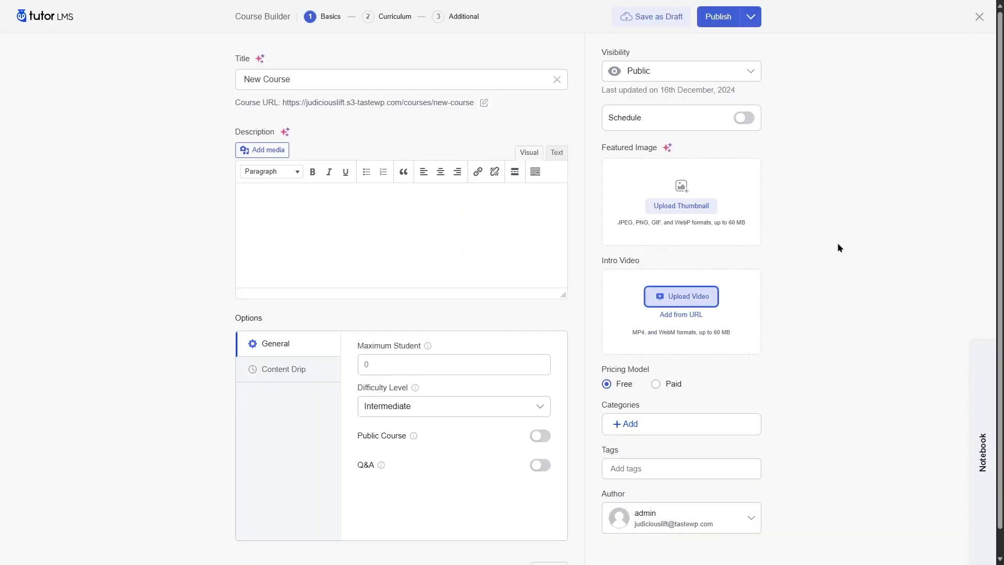
{"action": "left_click", "coordinate": [680, 319]}
{"action": "left_click", "coordinate": [687, 291]}
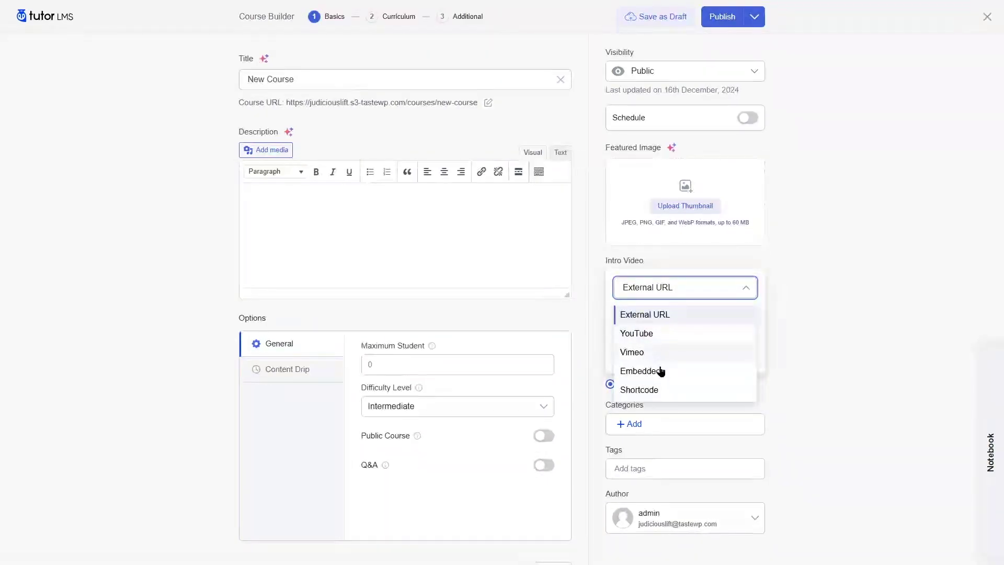
{"action": "left_click", "coordinate": [890, 336]}
{"action": "left_click", "coordinate": [889, 336]}
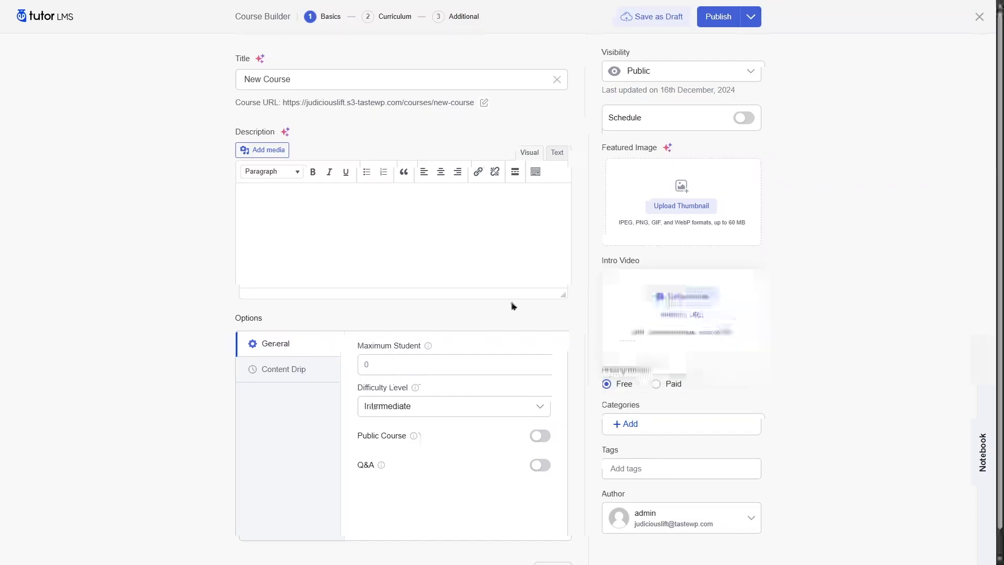
{"action": "left_click", "coordinate": [300, 378]}
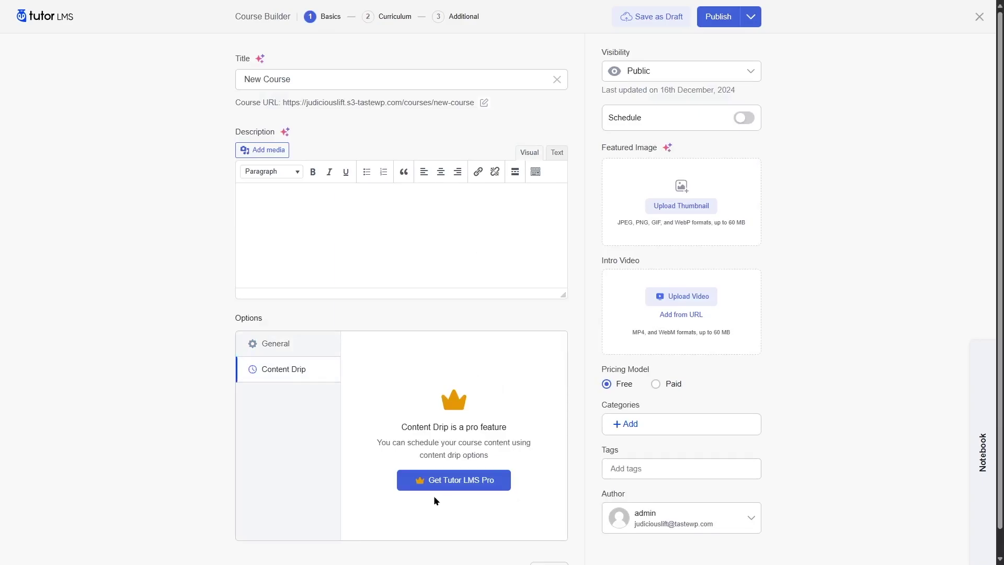
{"action": "left_click", "coordinate": [395, 16]}
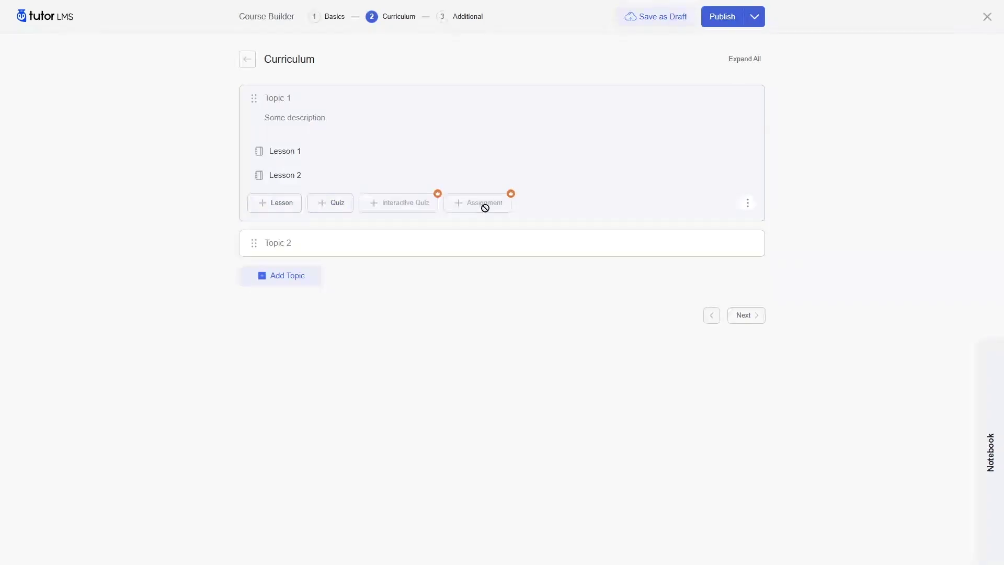
Inspect Lesson 1 in its edit modal, then move on to the Additional step
{"action": "left_click", "coordinate": [712, 153]}
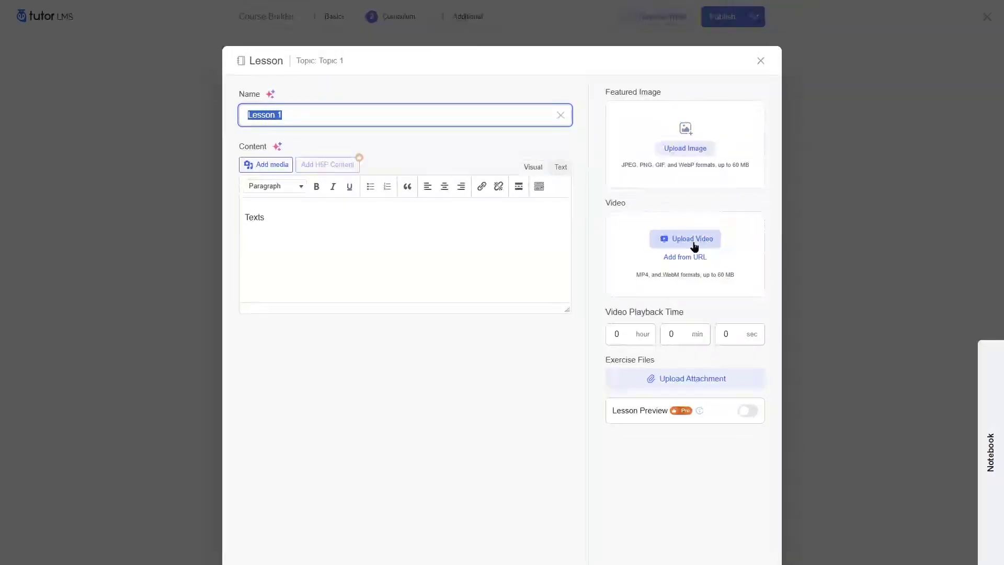
{"action": "mouse_move", "coordinate": [630, 412]}
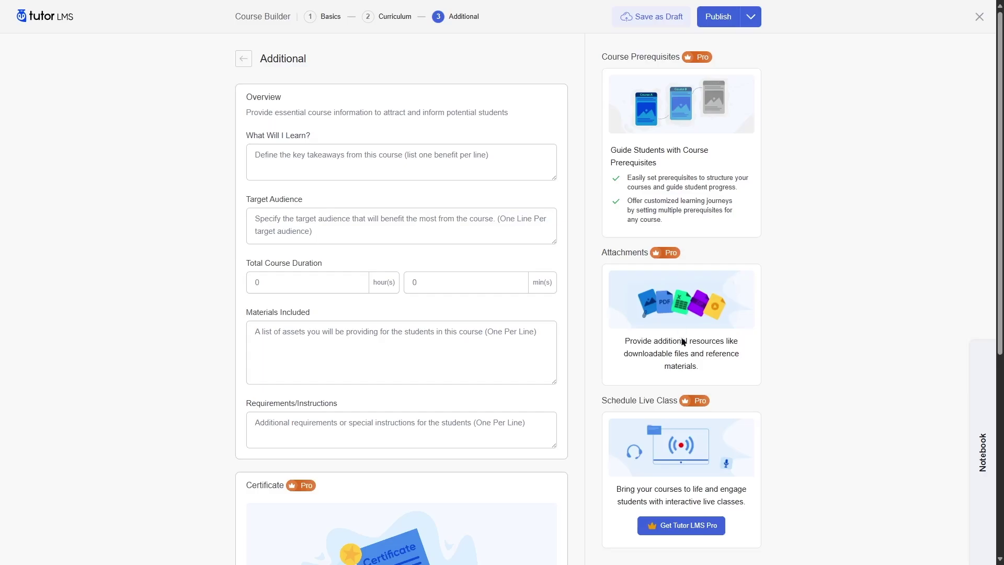
Scroll the Additional step, then open 'A Guide to Create an eLearning Website' course
{"action": "scroll", "coordinate": [689, 314], "scroll_direction": "down", "scroll_amount": 3}
{"action": "scroll", "coordinate": [288, 375], "scroll_direction": "up", "scroll_amount": 3}
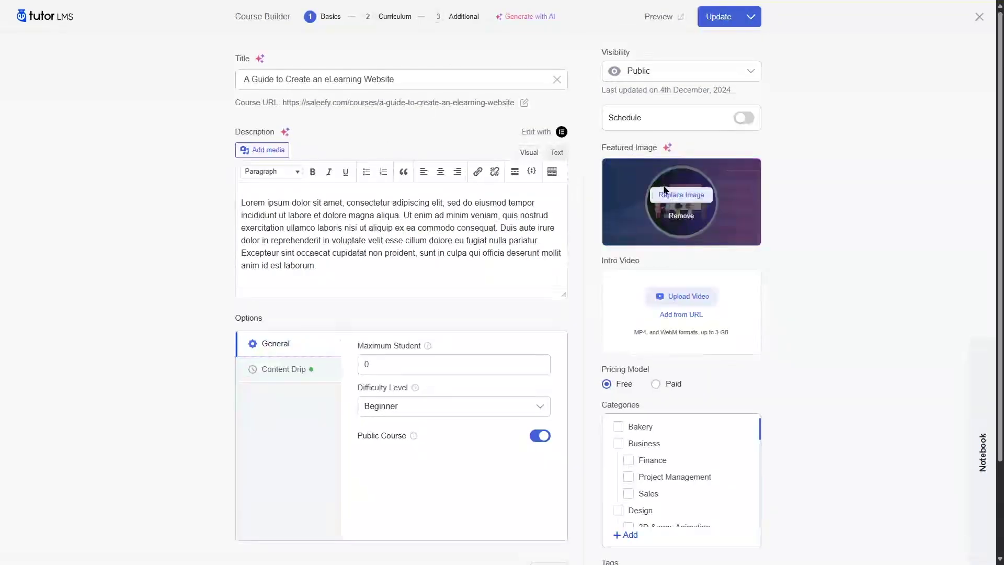
View the eLearning Website course's Content Drip options, then open its Curriculum
{"action": "mouse_move", "coordinate": [712, 182]}
{"action": "left_click", "coordinate": [314, 367]}
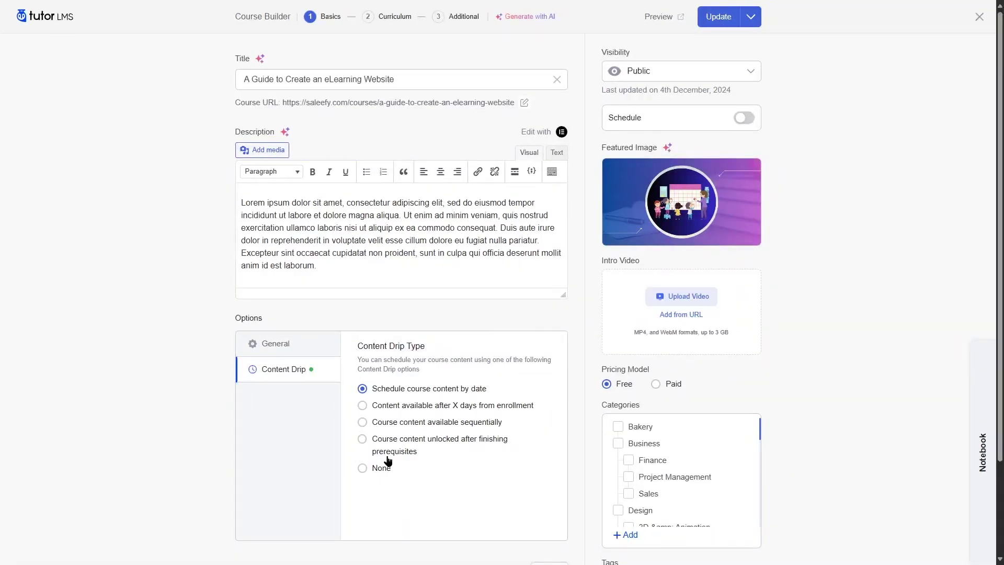
{"action": "left_click", "coordinate": [386, 18]}
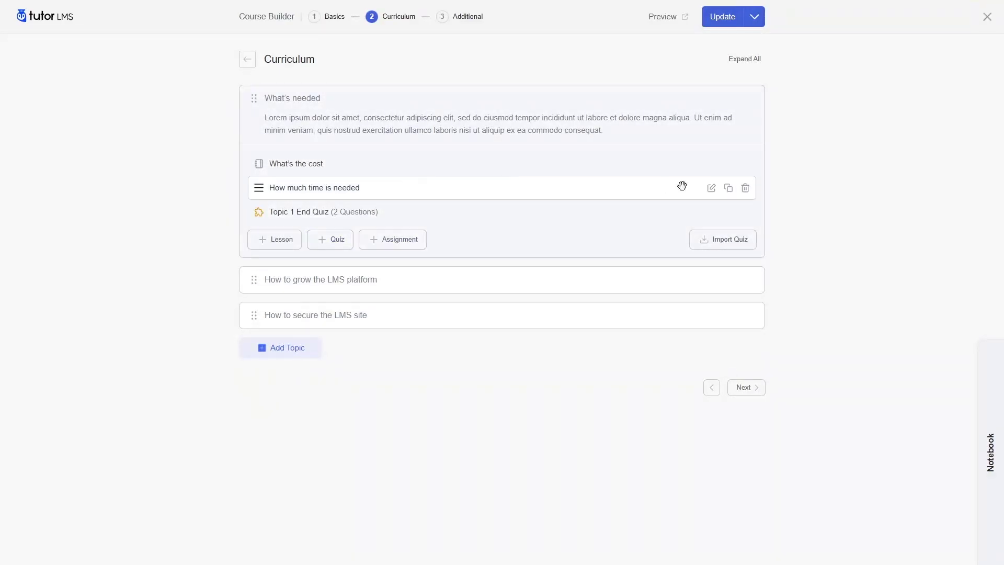
Edit the 'How much time is needed' lesson, review the Additional step, open Course Bundles
{"action": "left_click", "coordinate": [712, 188]}
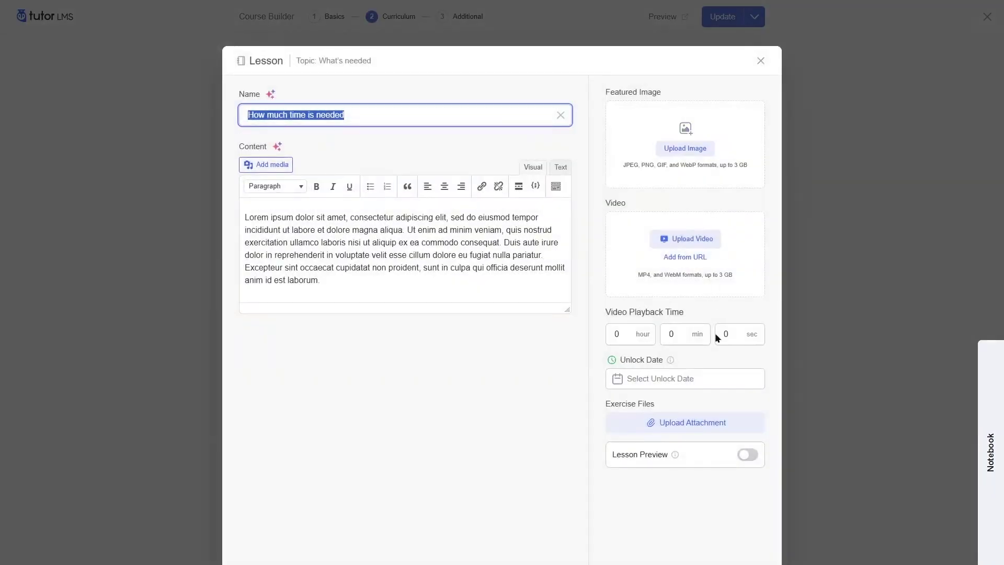
{"action": "left_click", "coordinate": [772, 457]}
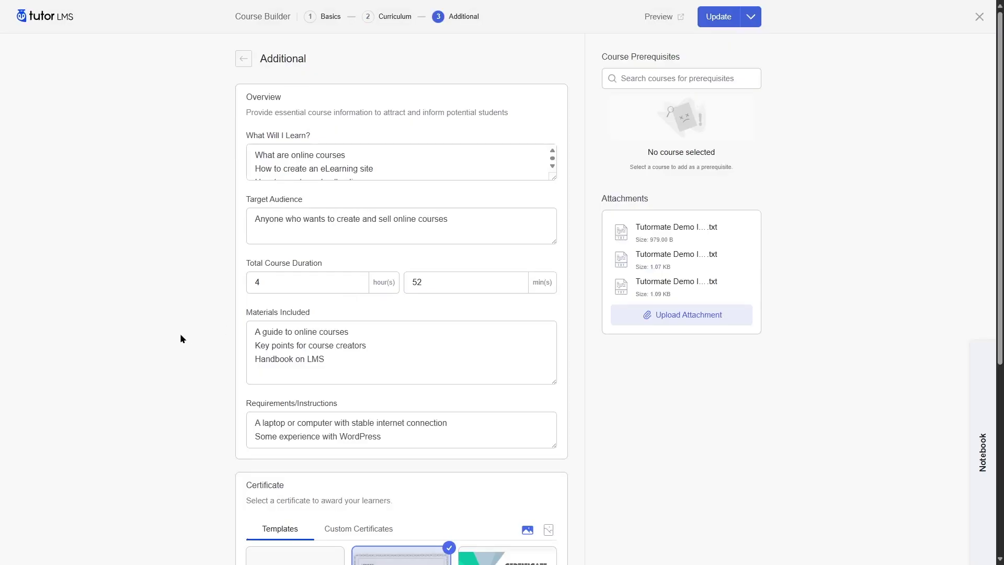
{"action": "scroll", "coordinate": [180, 331], "scroll_direction": "down", "scroll_amount": 5}
{"action": "scroll", "coordinate": [180, 330], "scroll_direction": "up", "scroll_amount": 5}
{"action": "scroll", "coordinate": [628, 293], "scroll_direction": "down", "scroll_amount": 5}
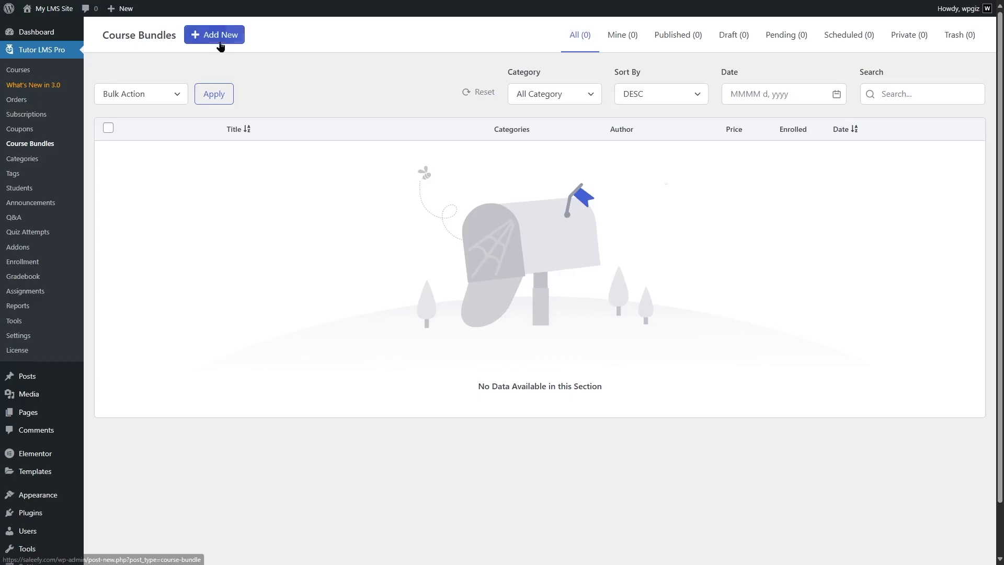
Start a new course bundle, then preview the frontend course page's Reviews tab
{"action": "left_click", "coordinate": [221, 45]}
{"action": "scroll", "coordinate": [205, 302], "scroll_direction": "down", "scroll_amount": 1}
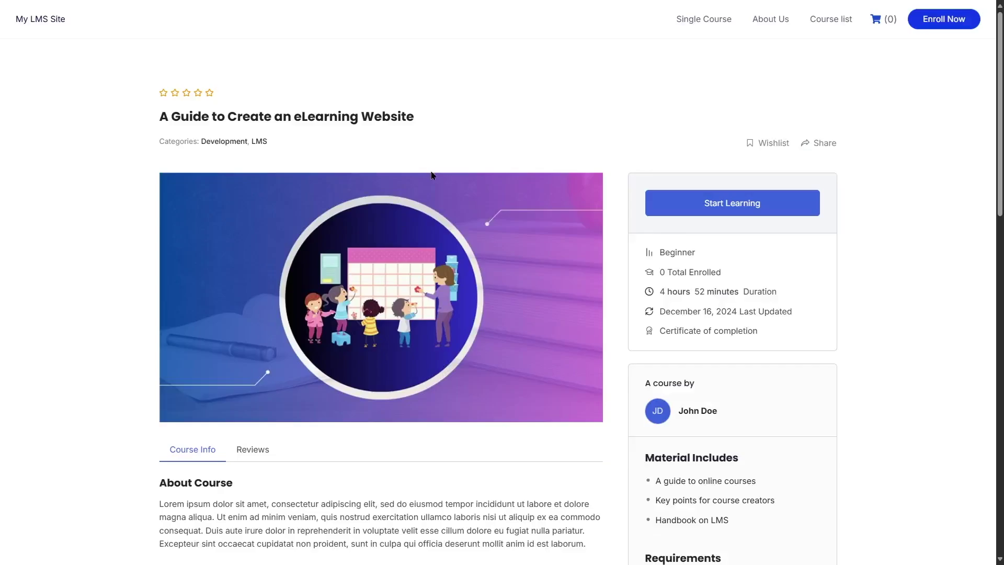
{"action": "scroll", "coordinate": [303, 255], "scroll_direction": "down", "scroll_amount": 3}
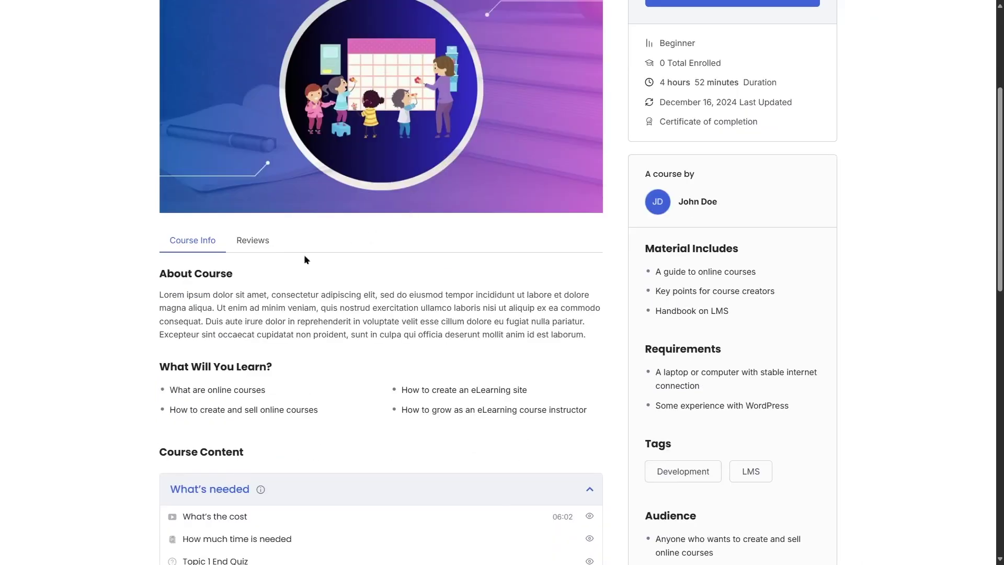
{"action": "left_click", "coordinate": [261, 246]}
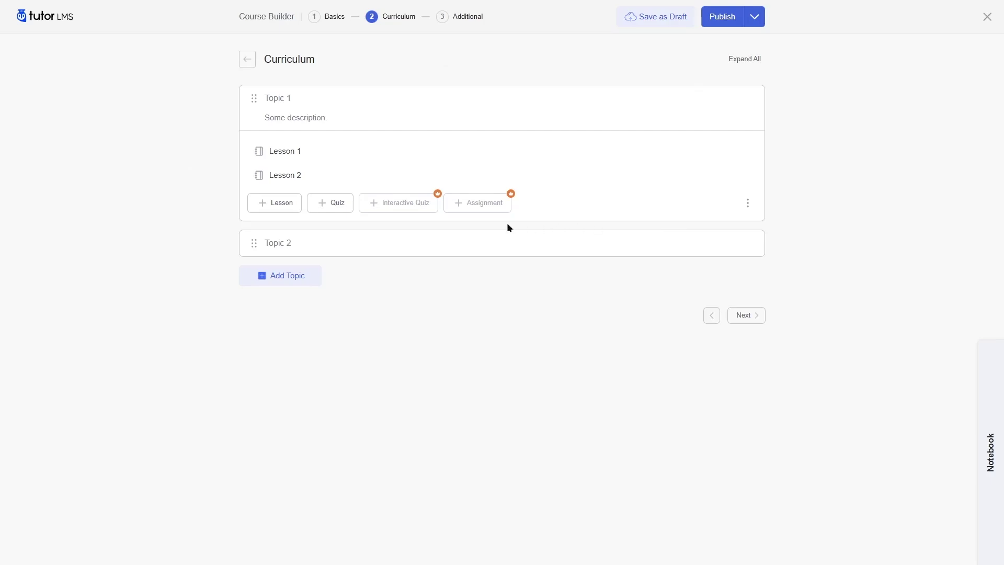
Add a quiz titled 'quiz 1' to Topic 1
{"action": "left_click", "coordinate": [334, 203]}
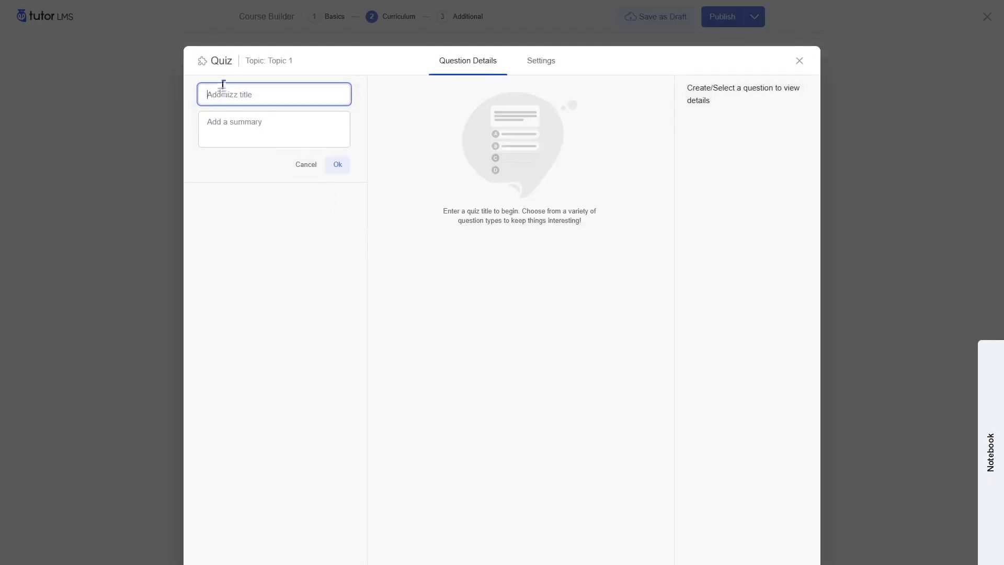
{"action": "type", "text": "quiz 1"}
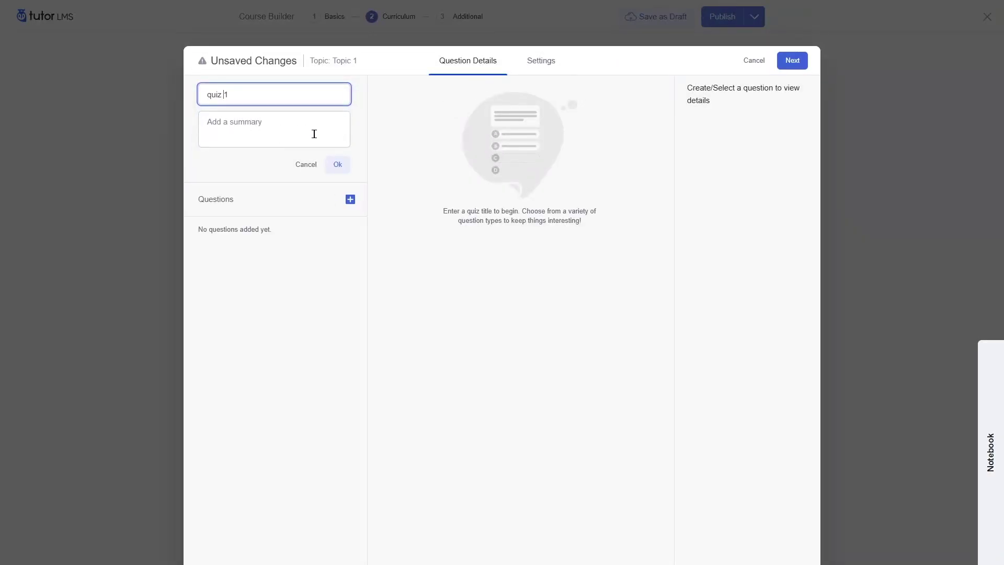
{"action": "left_click", "coordinate": [336, 163]}
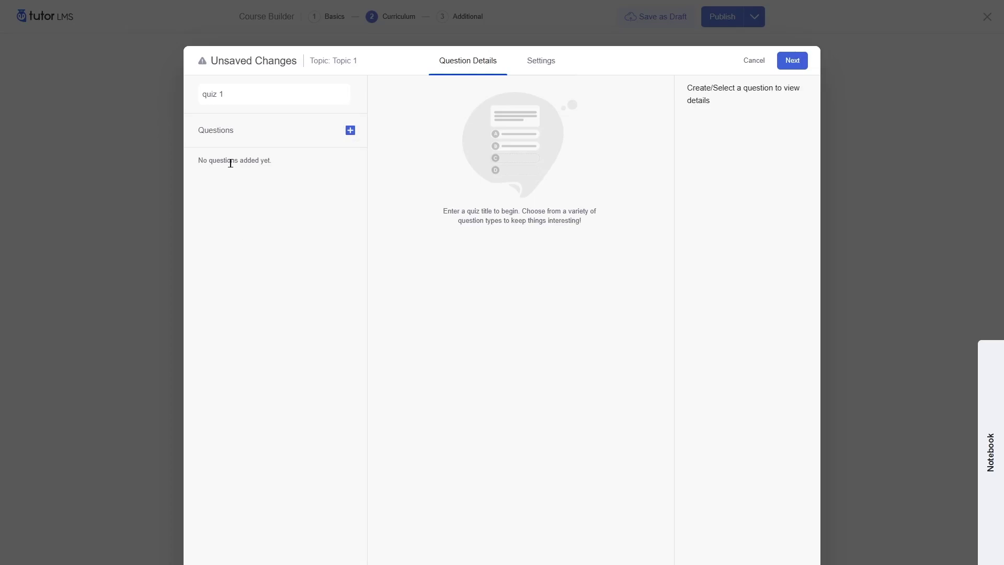
Add a True/False question to the quiz, editing its title and description
{"action": "left_click", "coordinate": [350, 130]}
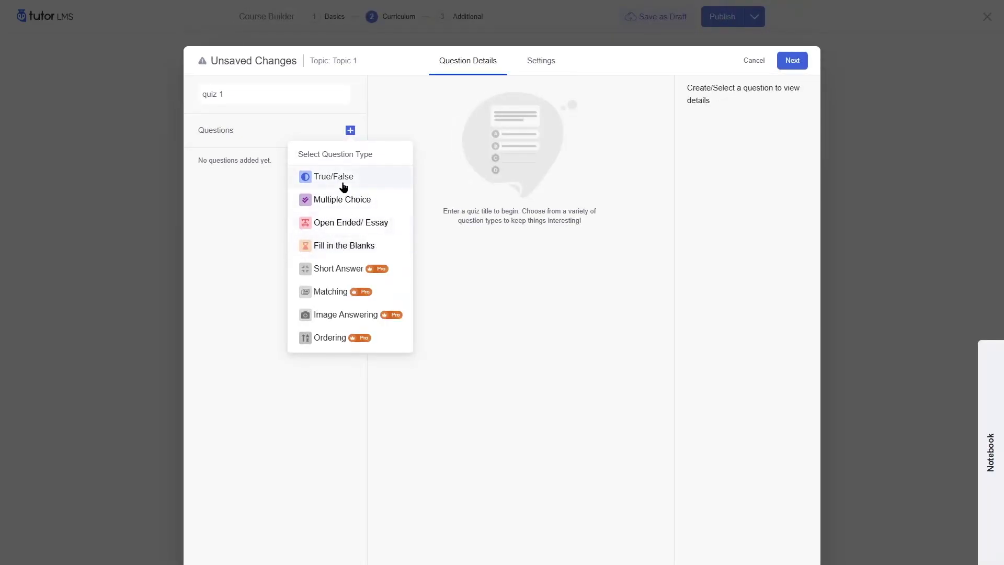
{"action": "left_click", "coordinate": [343, 183]}
{"action": "left_click", "coordinate": [417, 105]}
{"action": "left_click", "coordinate": [425, 135]}
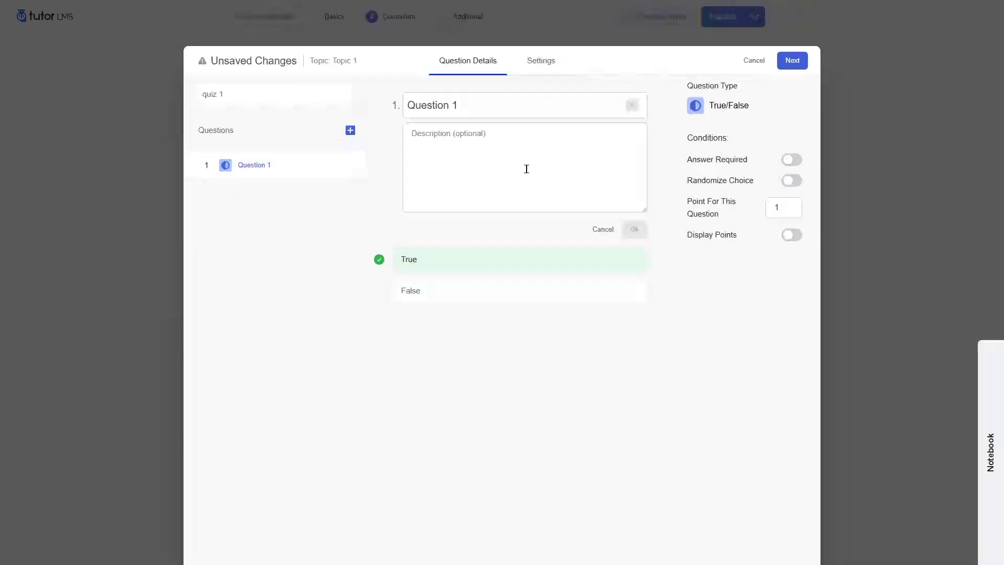
Review the quiz settings, then return to the question details
{"action": "left_click", "coordinate": [530, 72]}
{"action": "scroll", "coordinate": [531, 281], "scroll_direction": "down", "scroll_amount": 2}
{"action": "scroll", "coordinate": [529, 261], "scroll_direction": "up", "scroll_amount": 2}
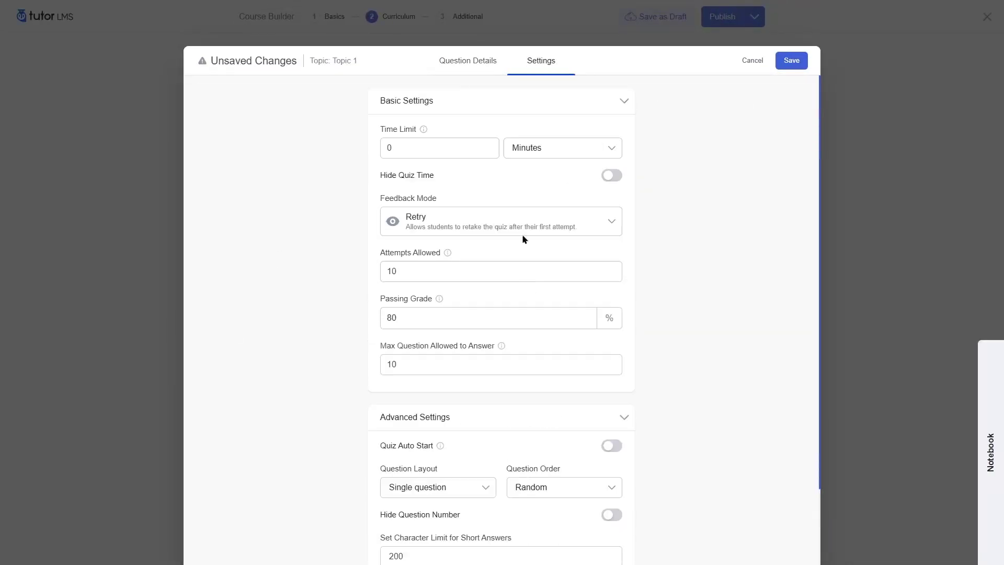
{"action": "left_click", "coordinate": [472, 65]}
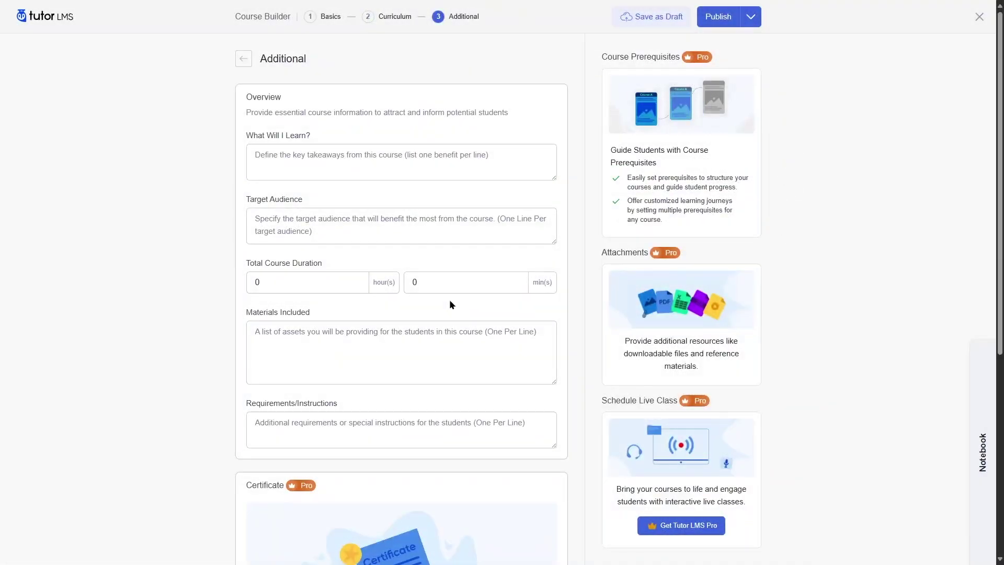
{"action": "scroll", "coordinate": [449, 299], "scroll_direction": "down", "scroll_amount": 6}
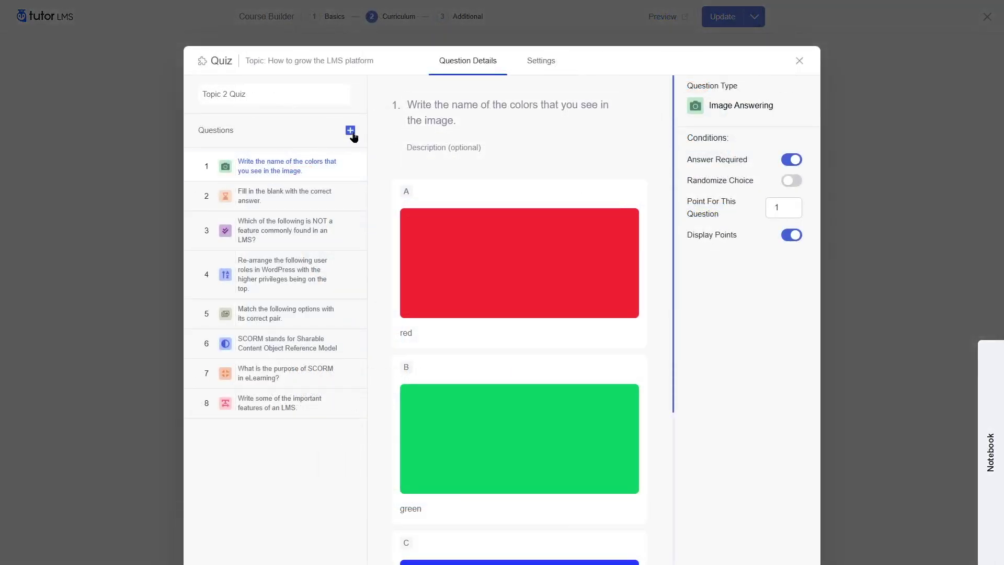
{"action": "left_click", "coordinate": [351, 132]}
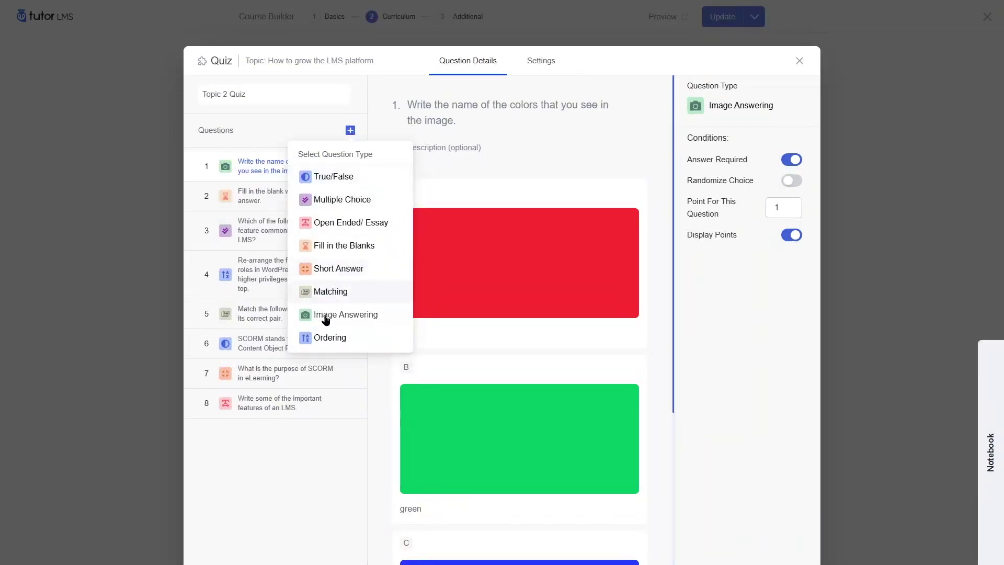
{"action": "left_click", "coordinate": [378, 129]}
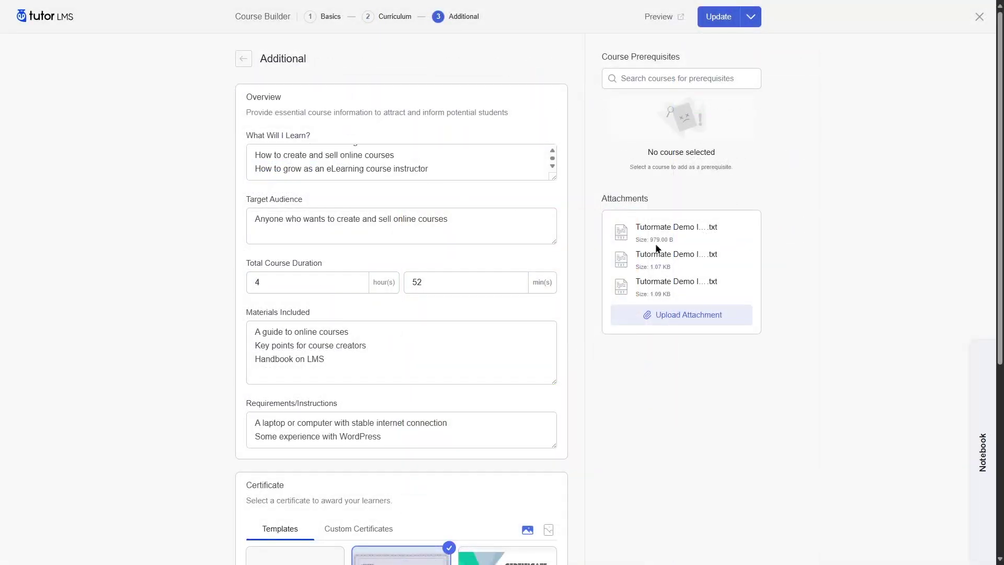
Scroll to the certificate templates and preview the yellow template
{"action": "scroll", "coordinate": [577, 225], "scroll_direction": "down", "scroll_amount": 5}
{"action": "mouse_move", "coordinate": [262, 274]}
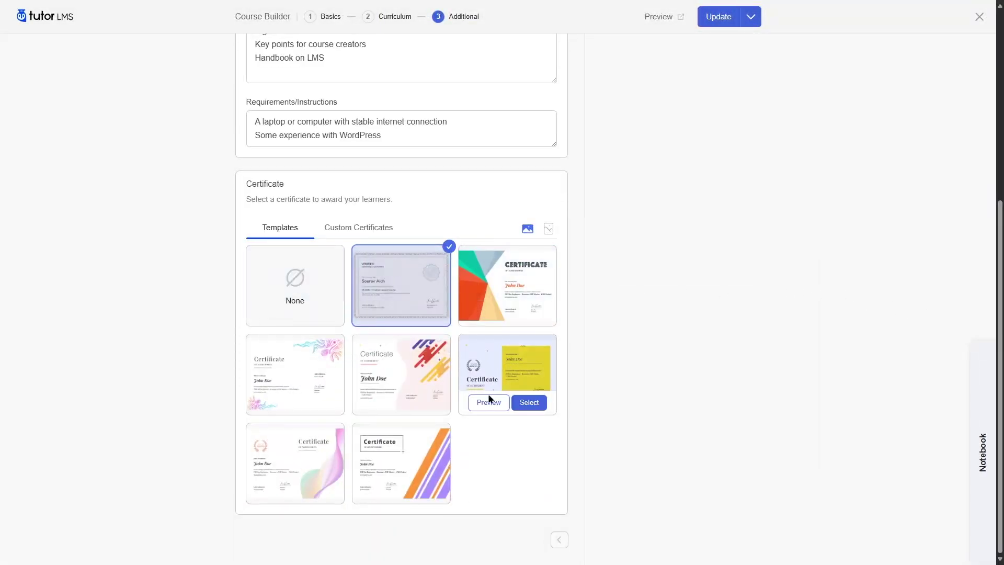
{"action": "left_click", "coordinate": [488, 403]}
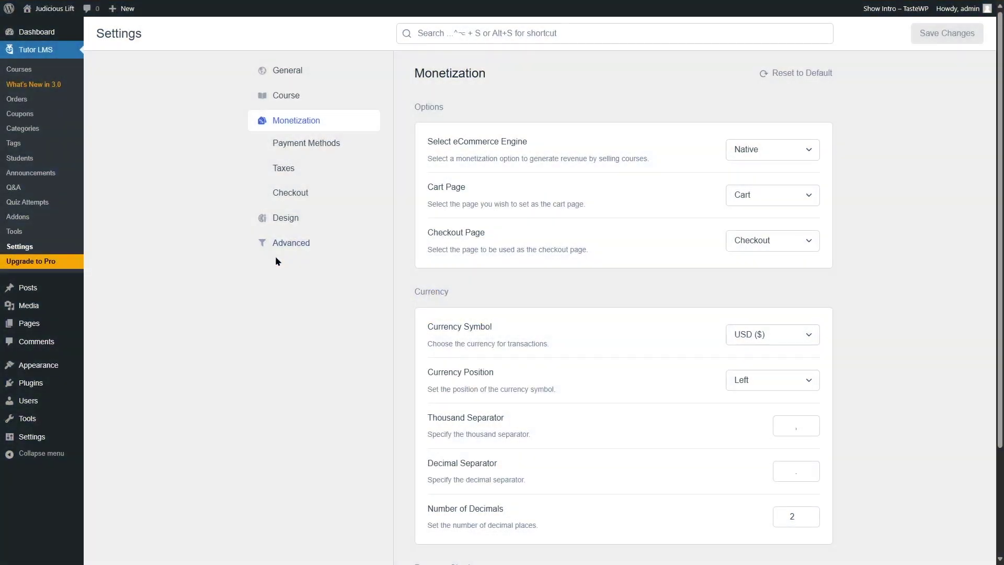
Keep Native as the eCommerce engine and inspect the PayPal gateway under Payment Methods
{"action": "left_click", "coordinate": [804, 152]}
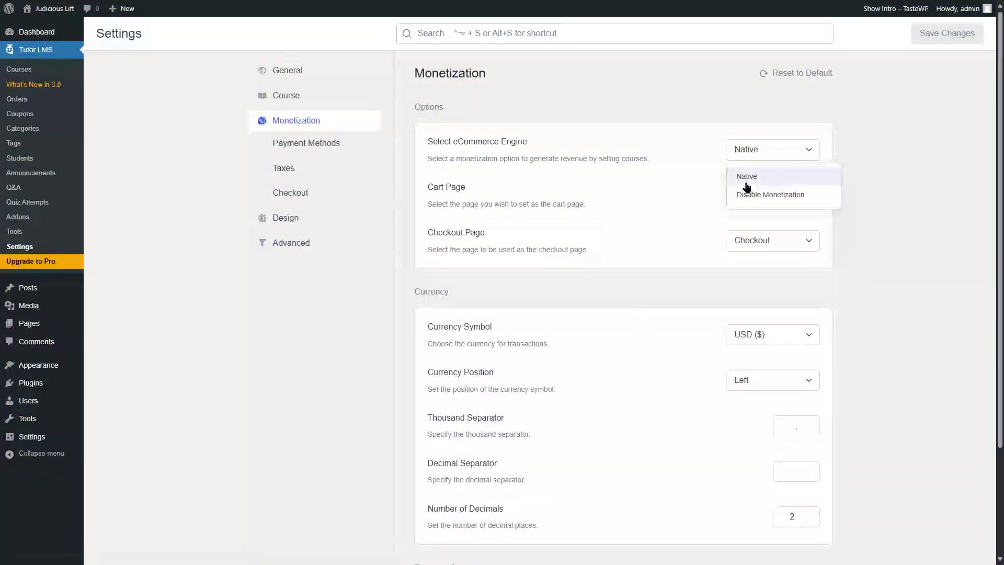
{"action": "left_click", "coordinate": [920, 153]}
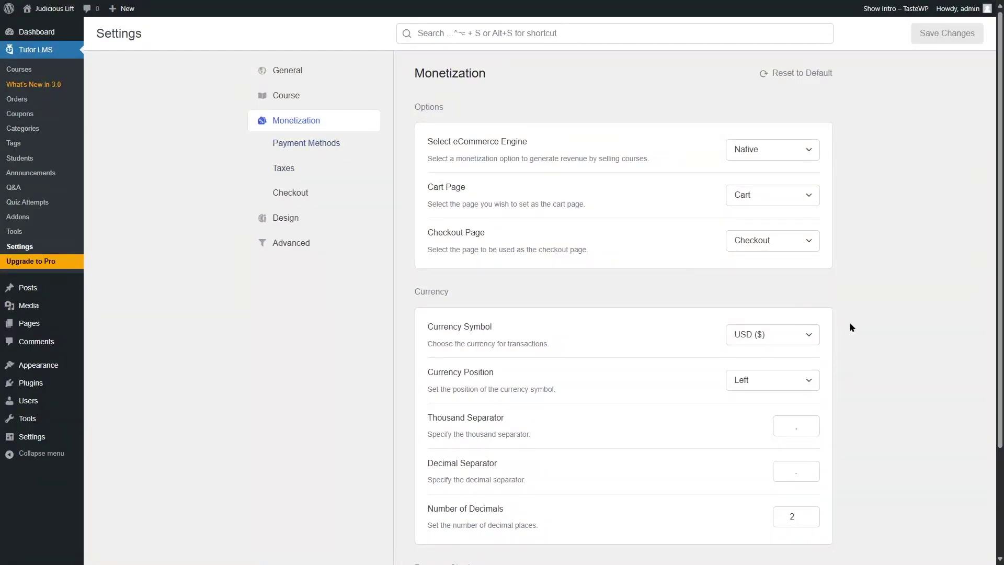
{"action": "left_click", "coordinate": [336, 142]}
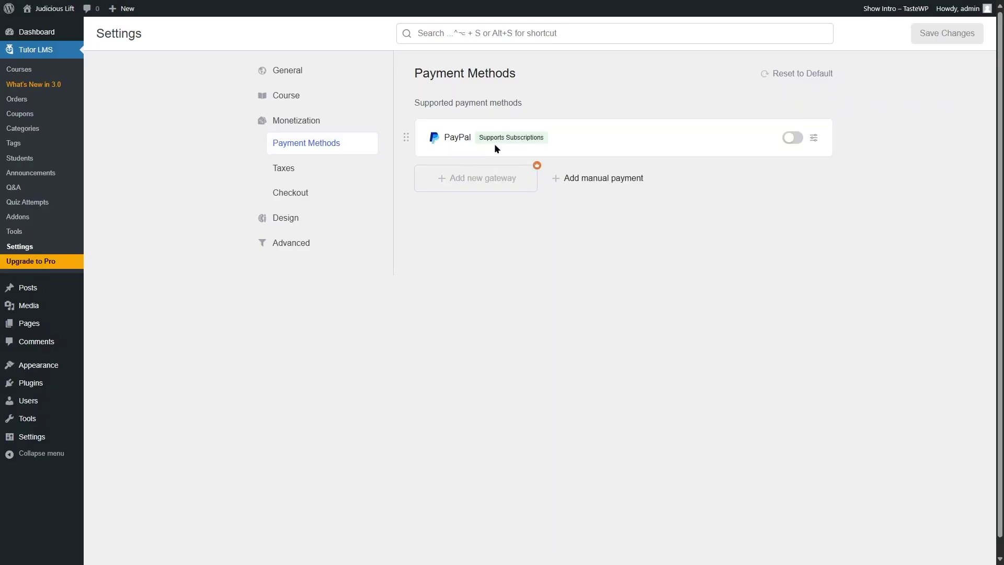
{"action": "left_click", "coordinate": [794, 138]}
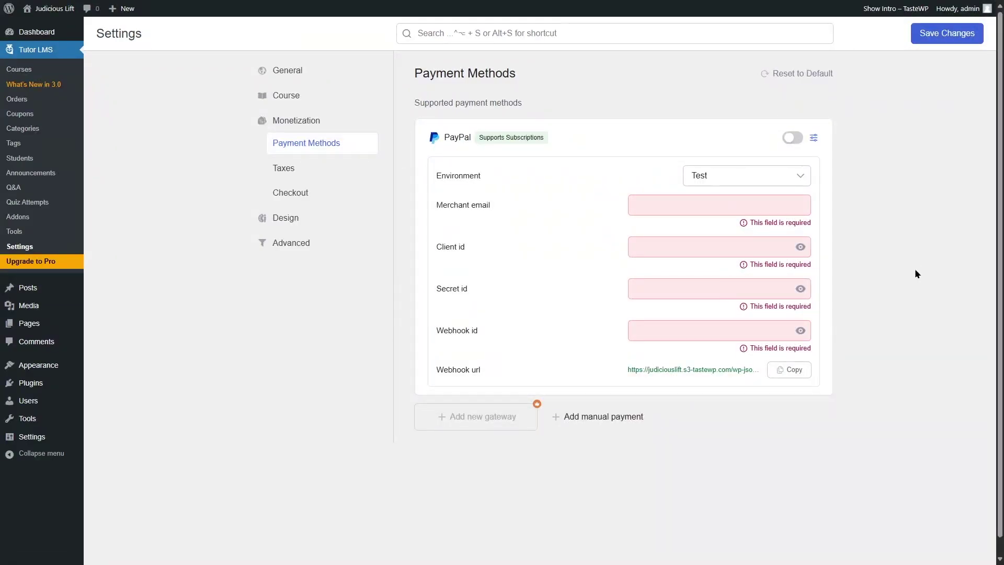
{"action": "left_click", "coordinate": [790, 138]}
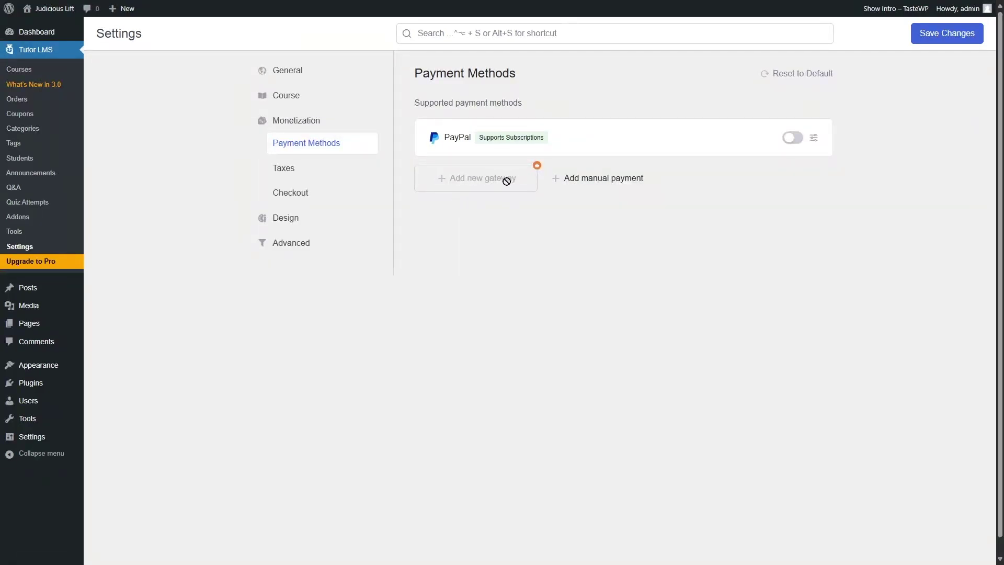
Start and cancel a manual payment method, then view the Taxes and Checkout settings
{"action": "left_click", "coordinate": [572, 179]}
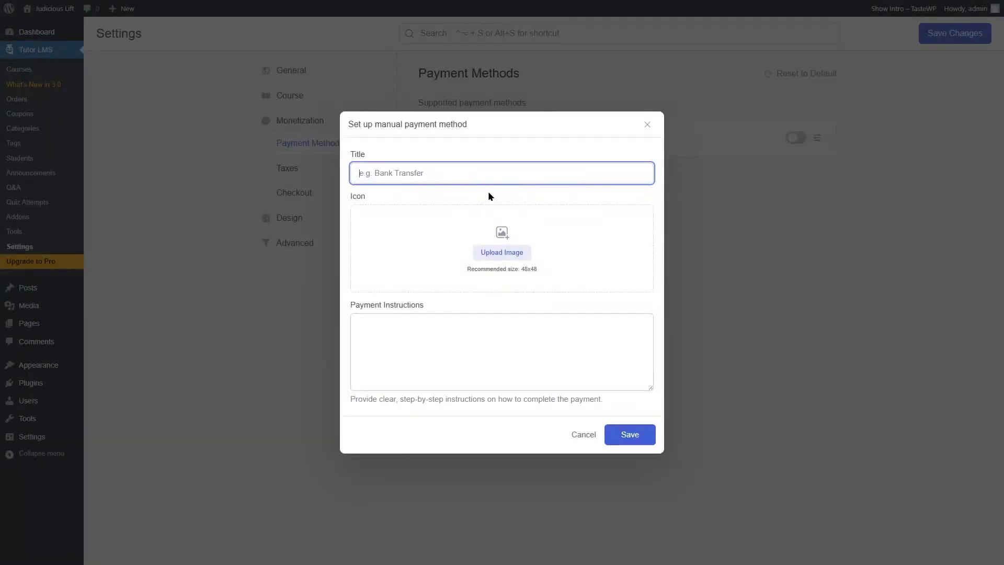
{"action": "left_click", "coordinate": [584, 436]}
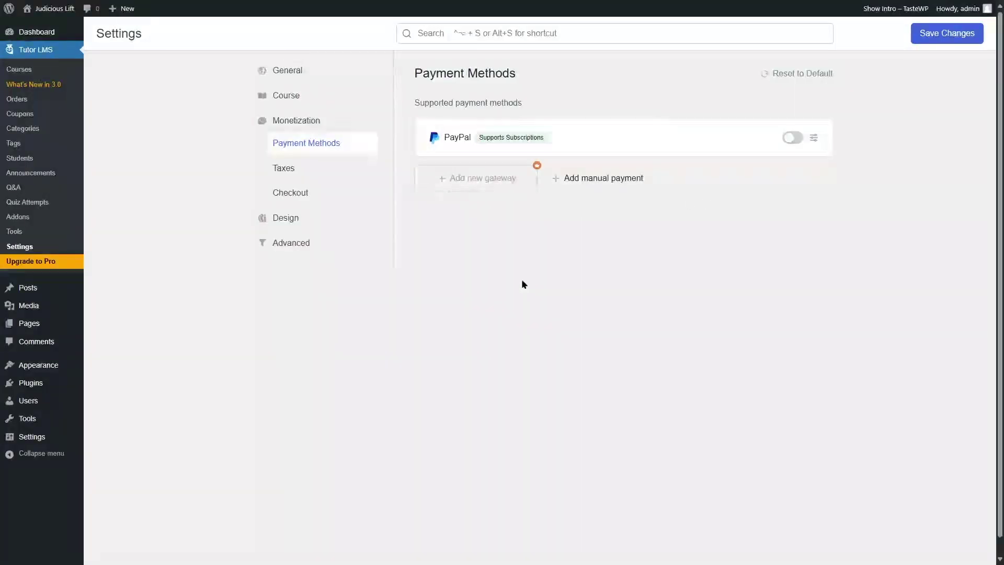
{"action": "left_click", "coordinate": [325, 170]}
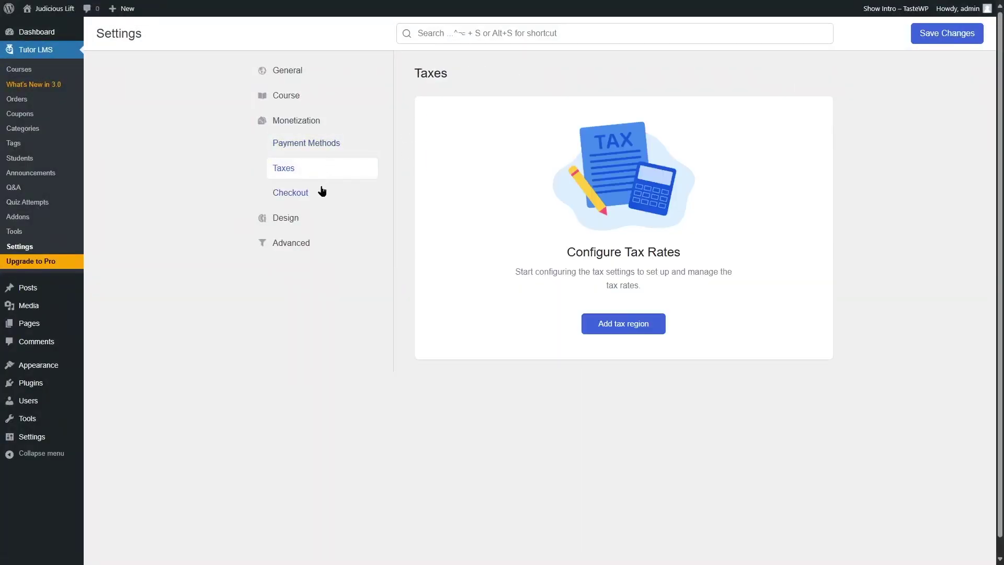
{"action": "left_click", "coordinate": [322, 190]}
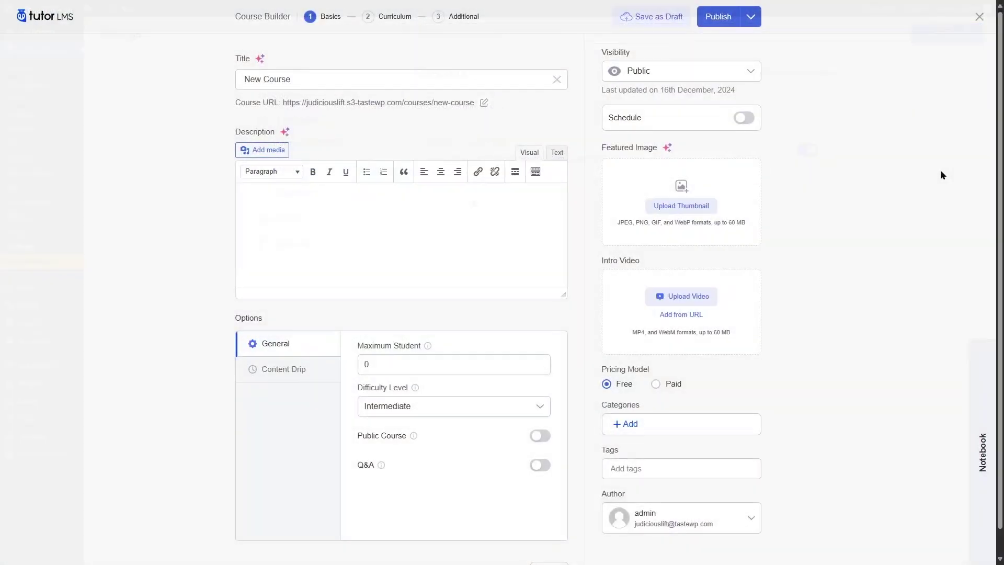
Set the New Course's pricing model to Paid
{"action": "scroll", "coordinate": [940, 175], "scroll_direction": "down", "scroll_amount": 1}
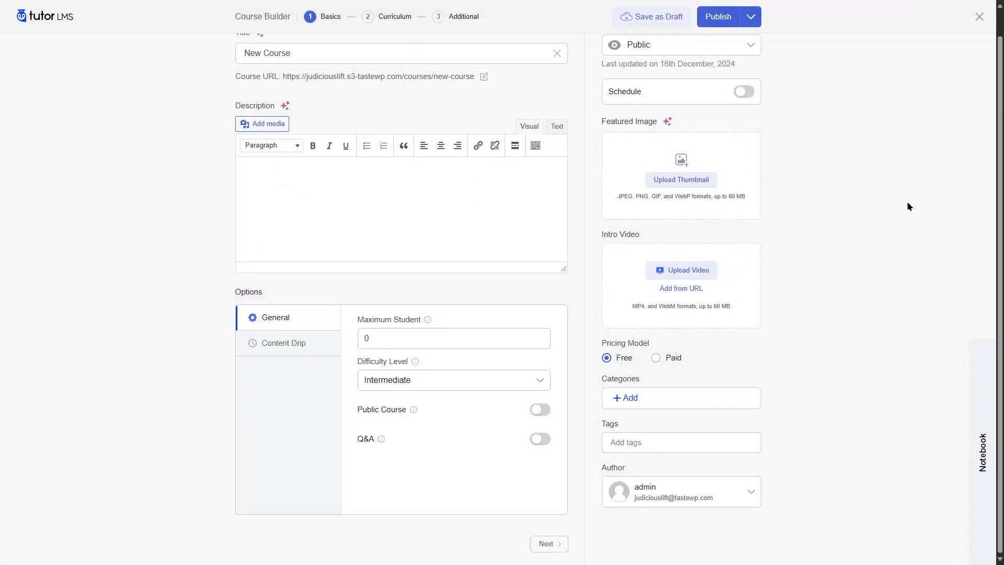
{"action": "left_click", "coordinate": [656, 359]}
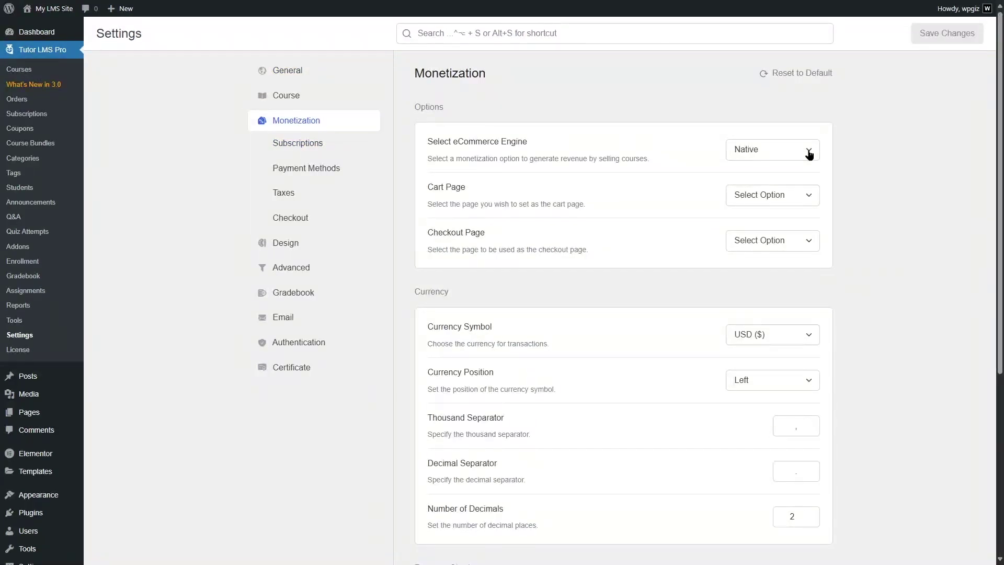
Set the Cart Page to Cart and the Checkout Page to Checkout, then view Payment Methods
{"action": "left_click", "coordinate": [763, 200]}
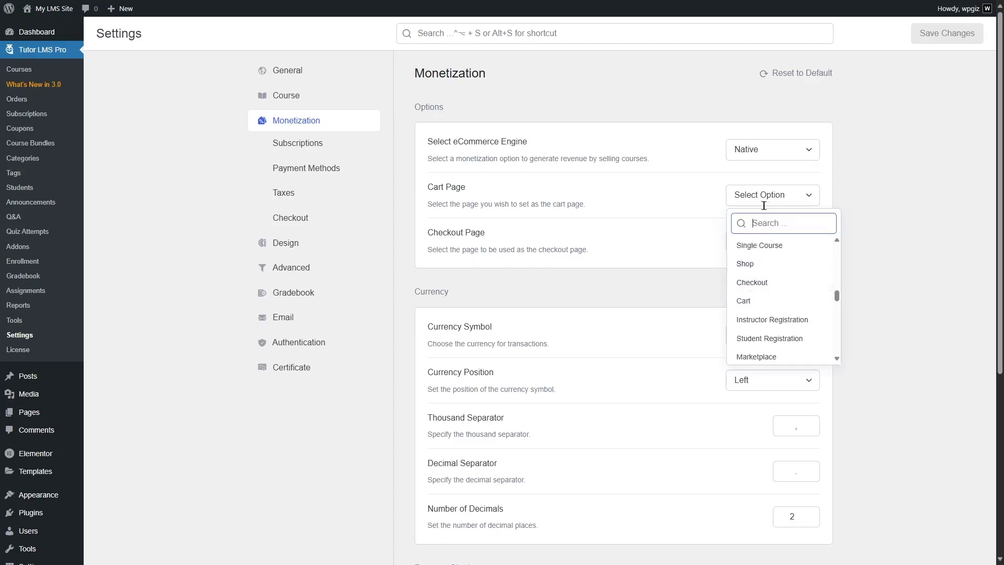
{"action": "left_click", "coordinate": [767, 302]}
{"action": "left_click", "coordinate": [789, 240]}
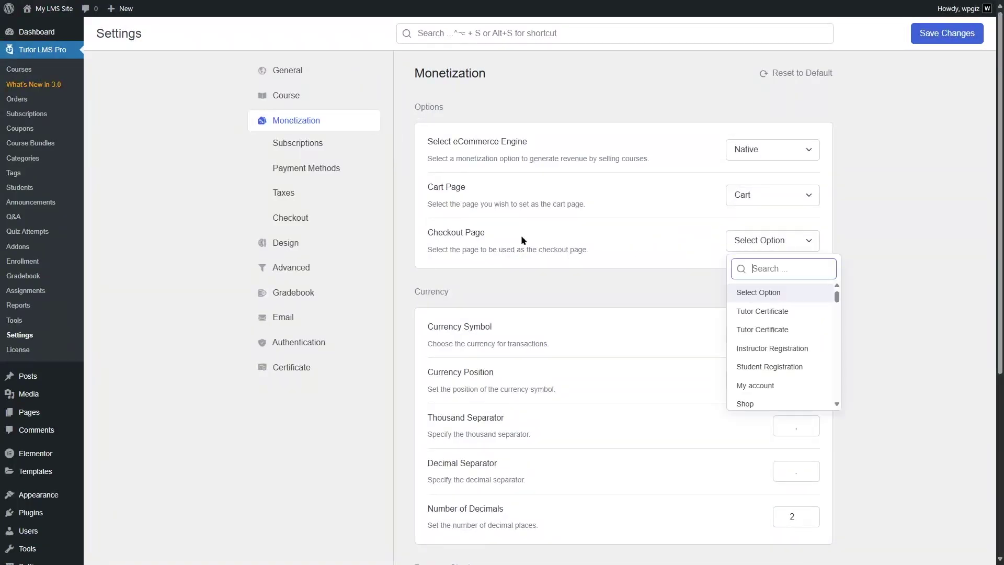
{"action": "left_click", "coordinate": [788, 383]}
{"action": "left_click", "coordinate": [331, 142]}
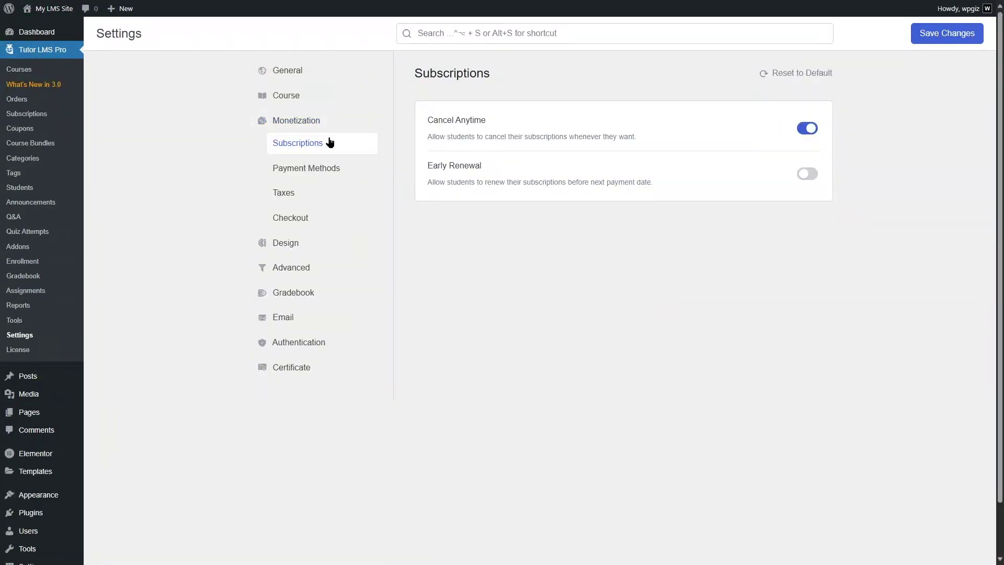
{"action": "left_click", "coordinate": [316, 166]}
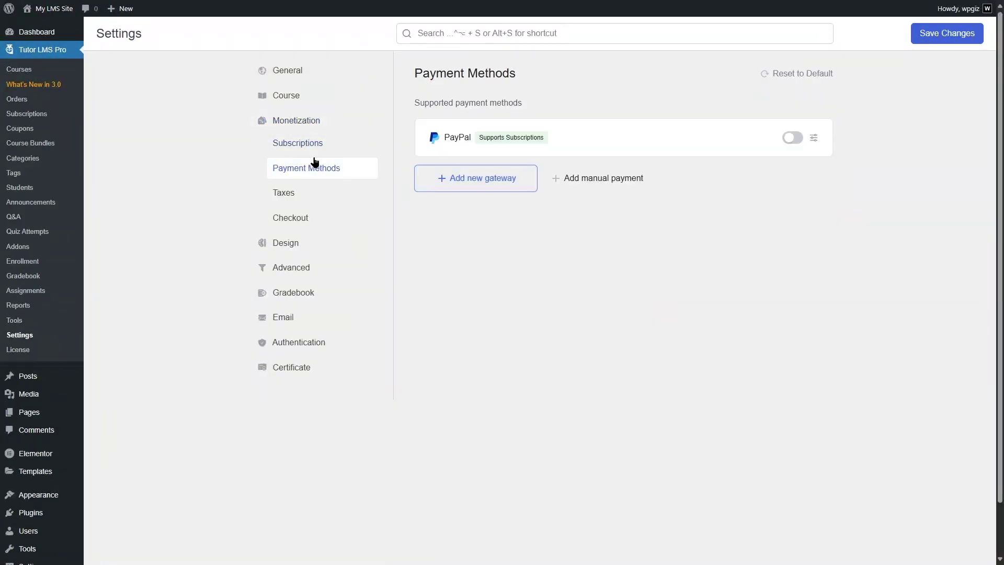
Browse the payment gateways that can be added, then look over the Taxes and Checkout settings
{"action": "left_click", "coordinate": [458, 178]}
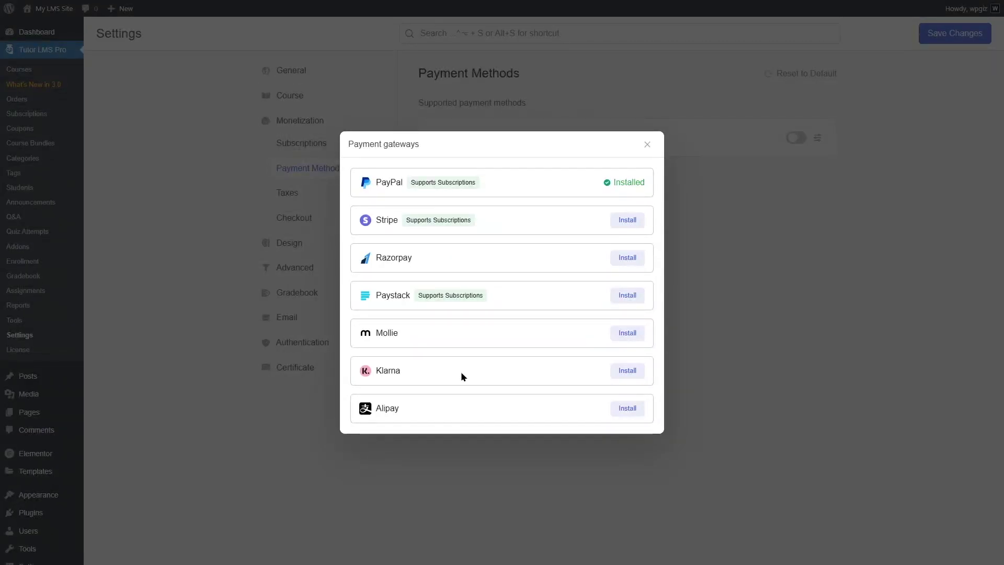
{"action": "key", "text": "Escape"}
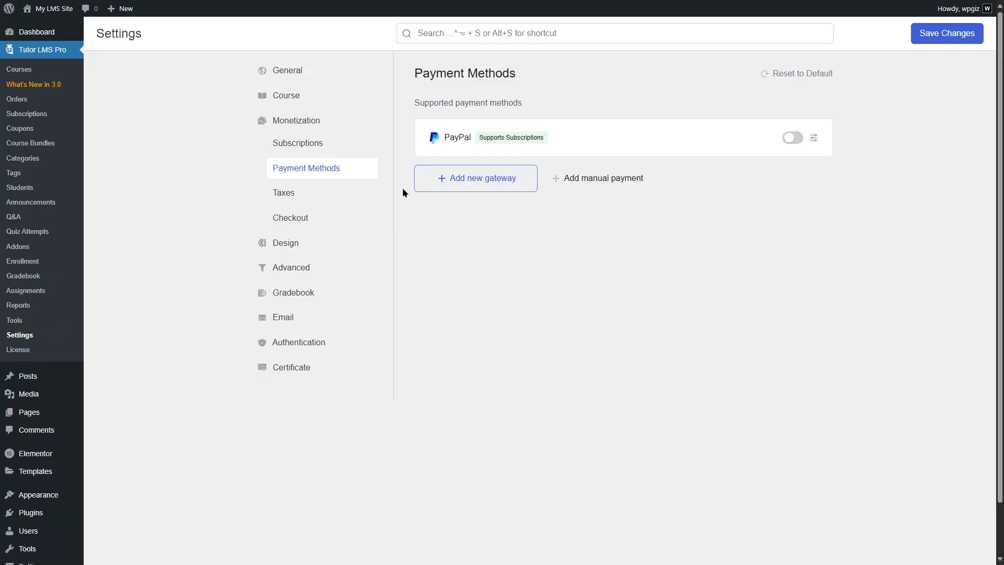
{"action": "left_click", "coordinate": [358, 197]}
{"action": "left_click", "coordinate": [344, 217]}
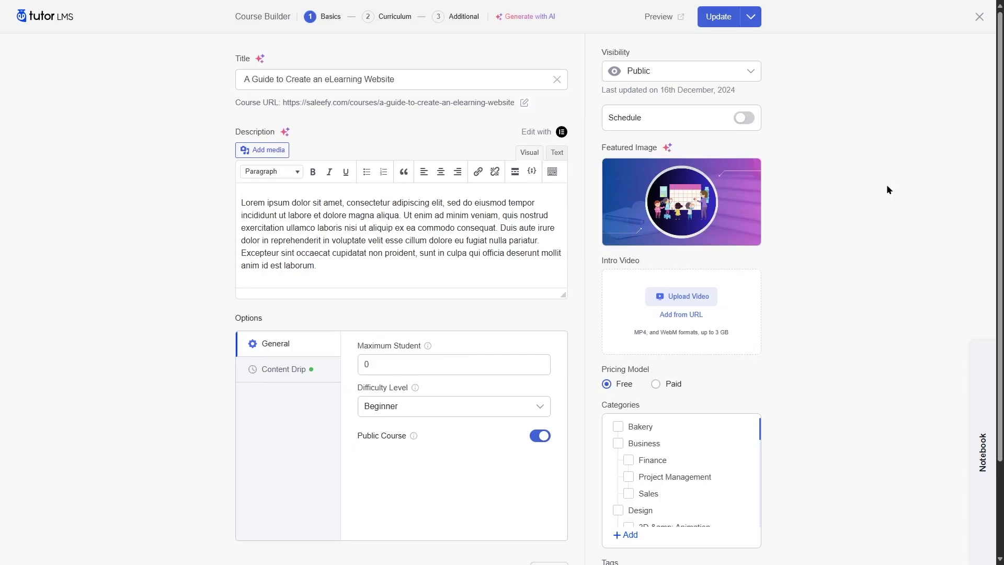
Make the eLearning Website course Paid, preview subscription plans, and keep one-time purchase only
{"action": "left_click", "coordinate": [669, 385]}
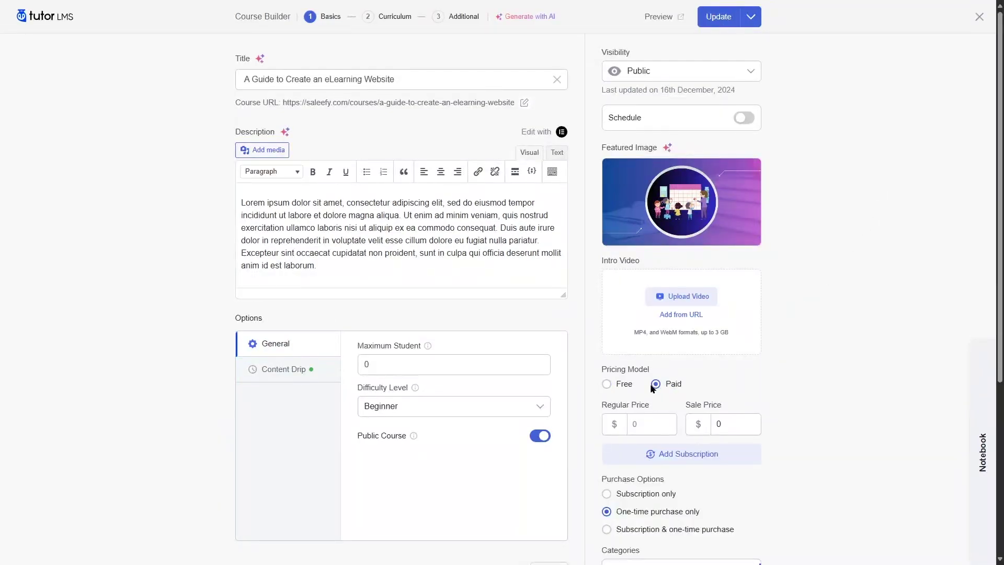
{"action": "left_click", "coordinate": [661, 454]}
{"action": "left_click", "coordinate": [641, 497]}
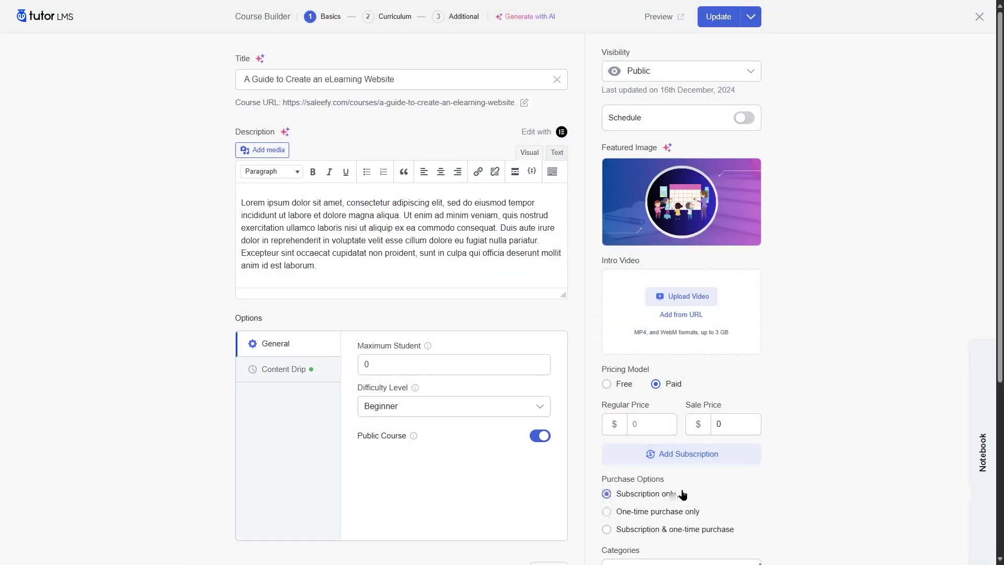
{"action": "left_click", "coordinate": [634, 515]}
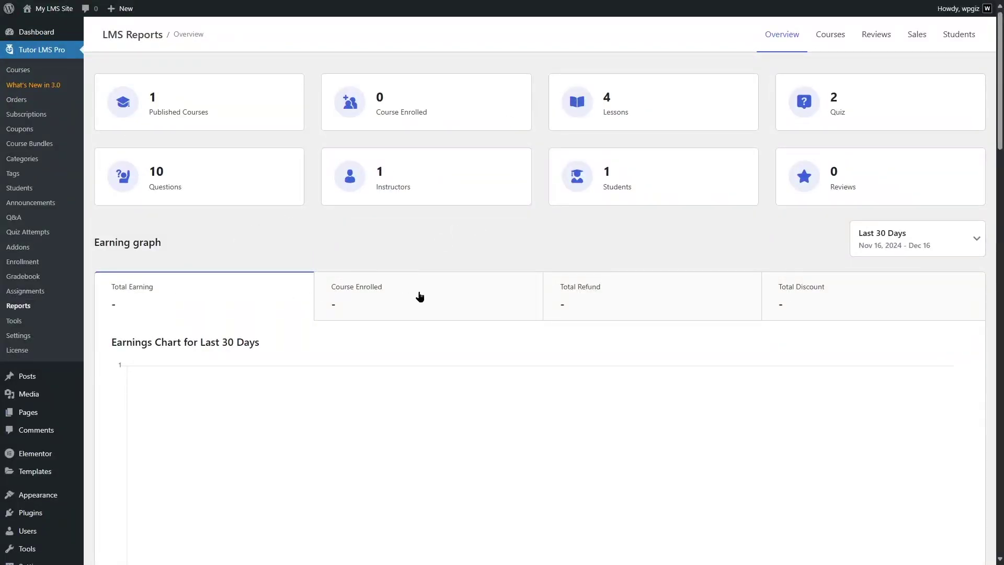
Cycle the reports graph through enrollment, refund and discount charts, then back to earnings
{"action": "left_click", "coordinate": [419, 296]}
{"action": "left_click", "coordinate": [633, 299]}
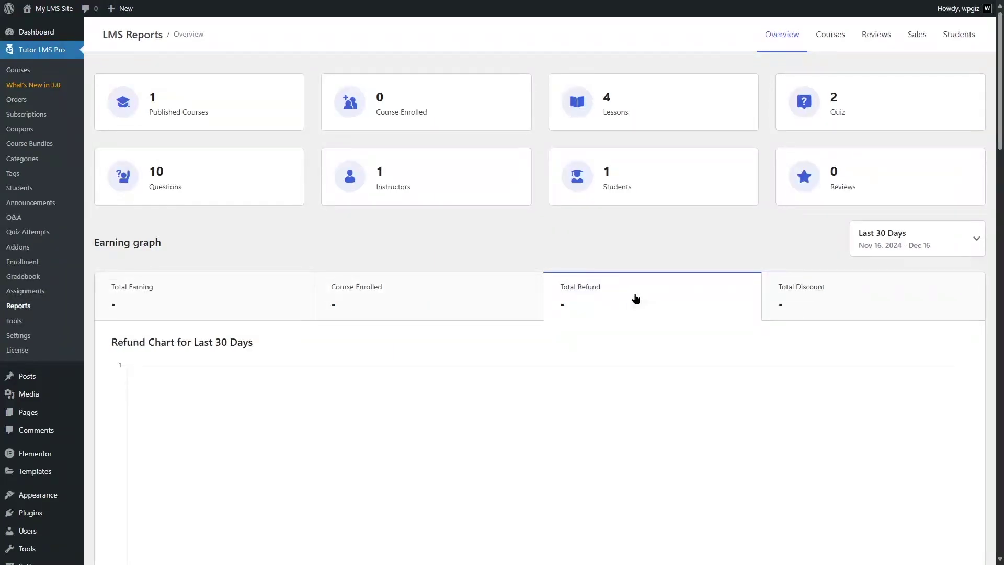
{"action": "left_click", "coordinate": [815, 296]}
{"action": "left_click", "coordinate": [167, 295]}
Keep the graph's date range at Last 30 Days and switch to the Courses report
{"action": "left_click", "coordinate": [895, 244]}
{"action": "left_click", "coordinate": [906, 237]}
{"action": "left_click", "coordinate": [906, 237]}
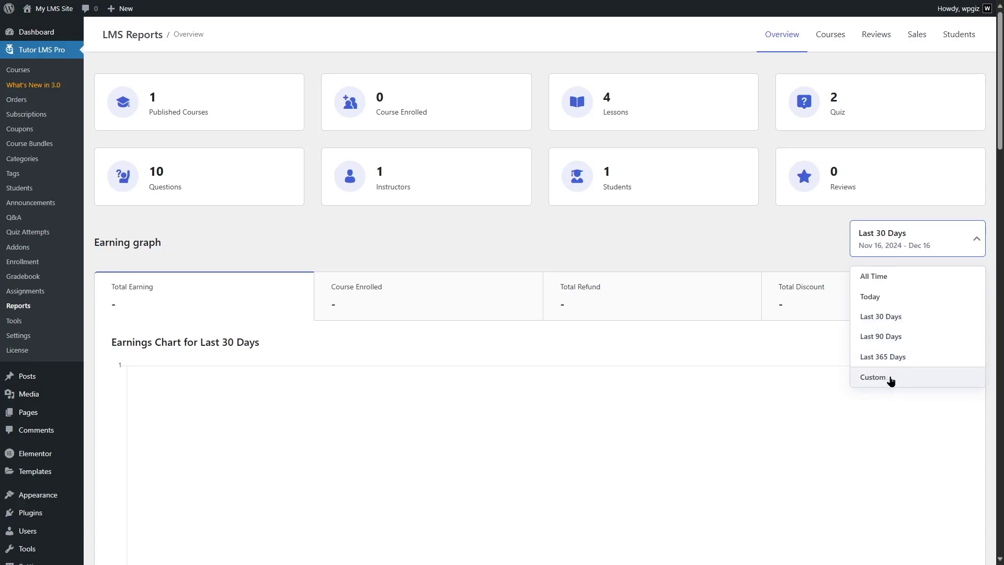
{"action": "left_click", "coordinate": [844, 269]}
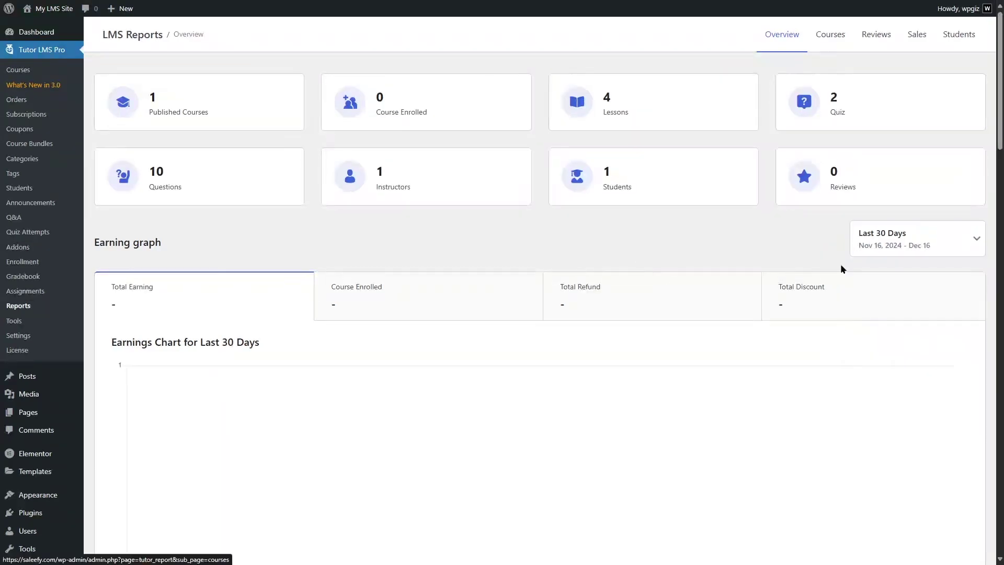
{"action": "left_click", "coordinate": [834, 45]}
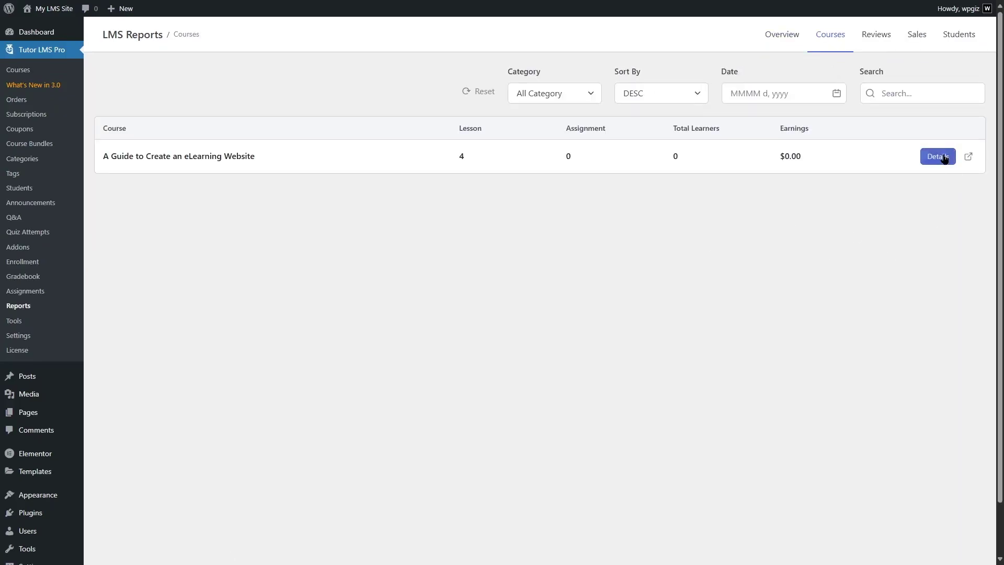
Open the eLearning course's detailed report and view its Reviews, Sales and Students tabs
{"action": "left_click", "coordinate": [944, 167]}
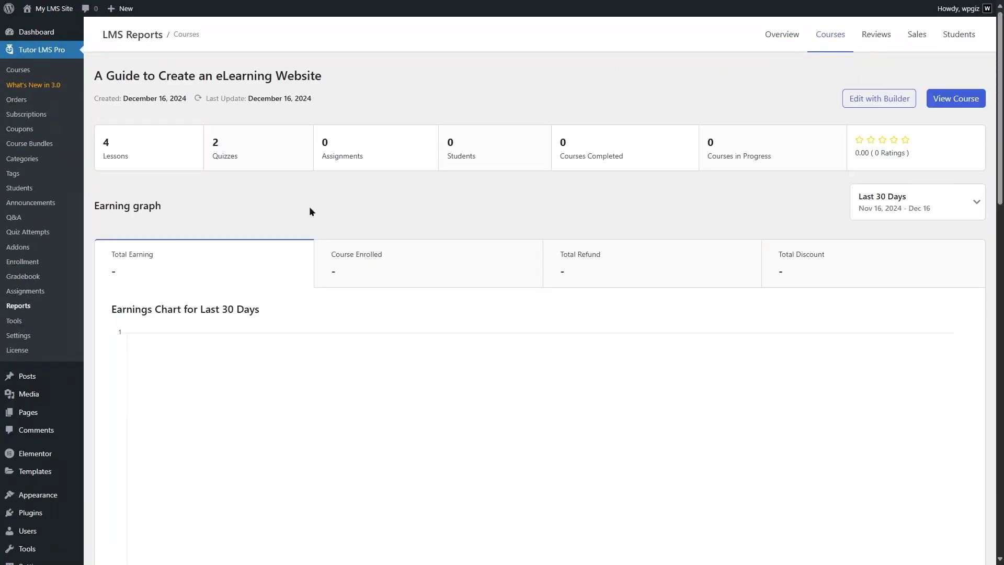
{"action": "left_click", "coordinate": [880, 38]}
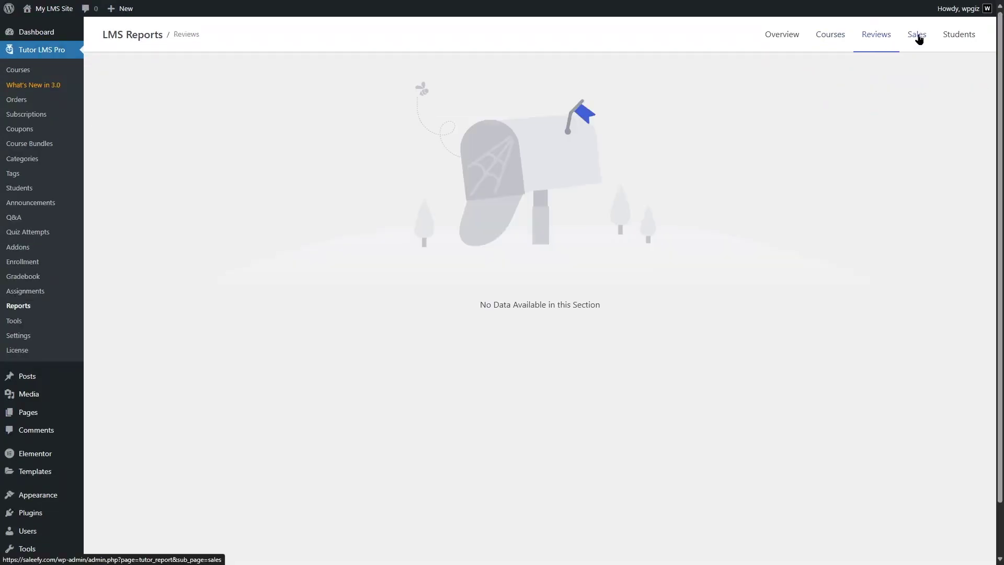
{"action": "left_click", "coordinate": [918, 39]}
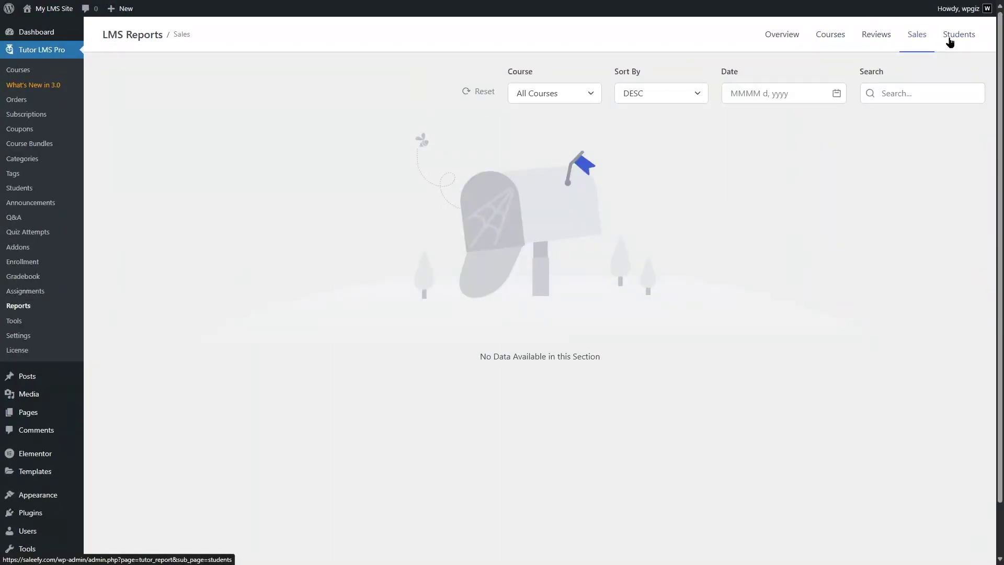
{"action": "left_click", "coordinate": [948, 39]}
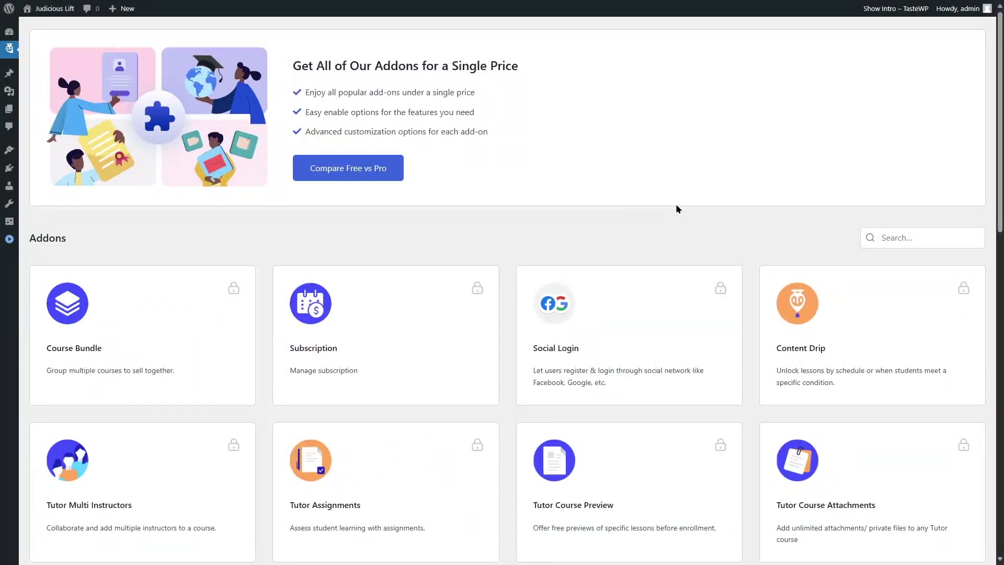
Scroll through the free site's locked addons and the Pro site's Addons list
{"action": "scroll", "coordinate": [502, 288], "scroll_direction": "down", "scroll_amount": 3}
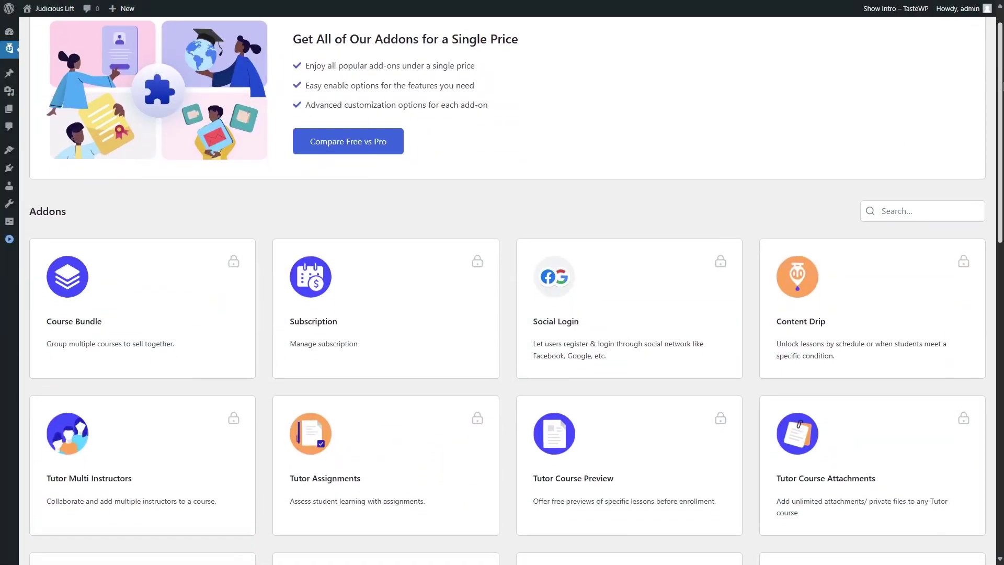
{"action": "scroll", "coordinate": [502, 287], "scroll_direction": "up", "scroll_amount": 3}
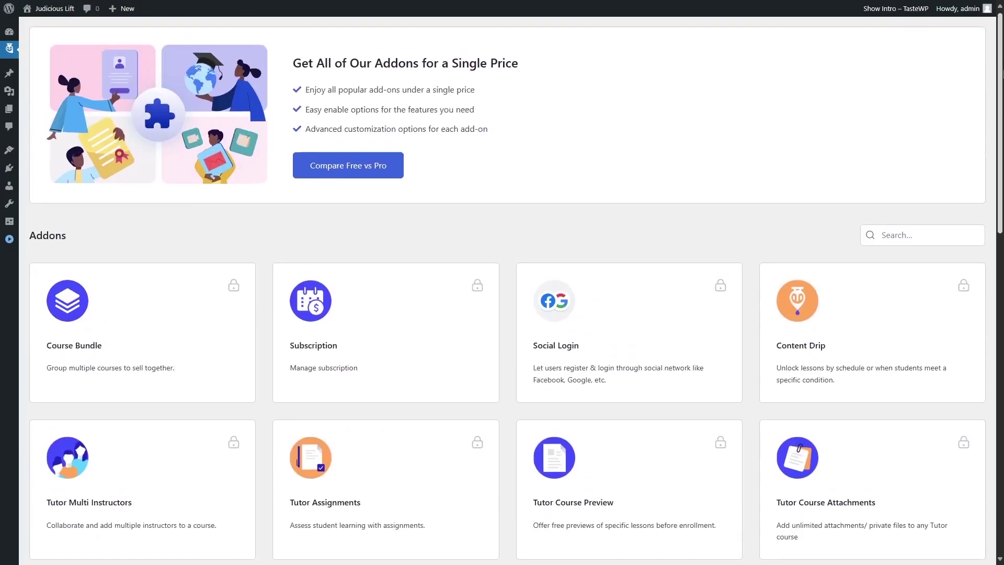
{"action": "scroll", "coordinate": [502, 288], "scroll_direction": "down", "scroll_amount": 3}
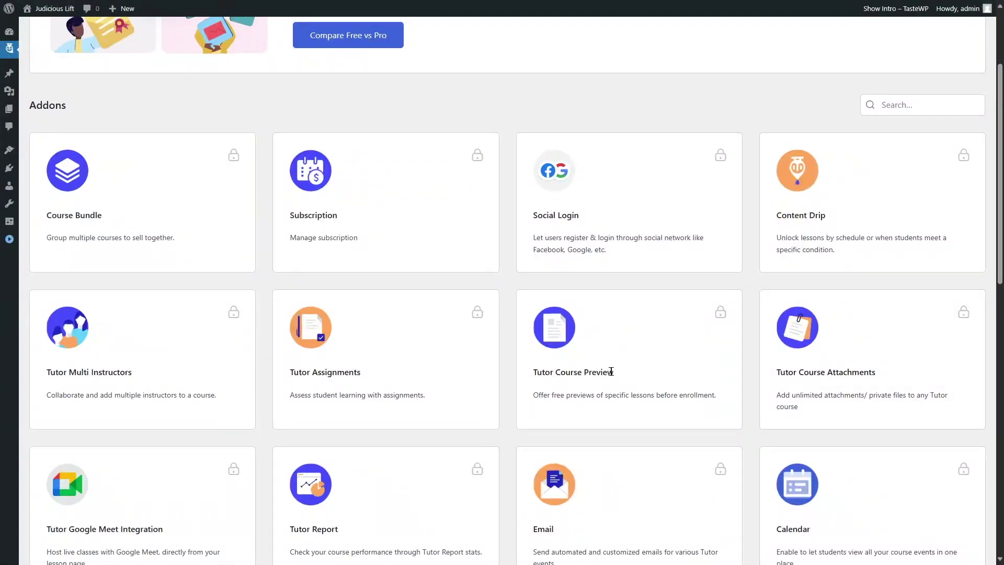
{"action": "scroll", "coordinate": [601, 371], "scroll_direction": "down", "scroll_amount": 3}
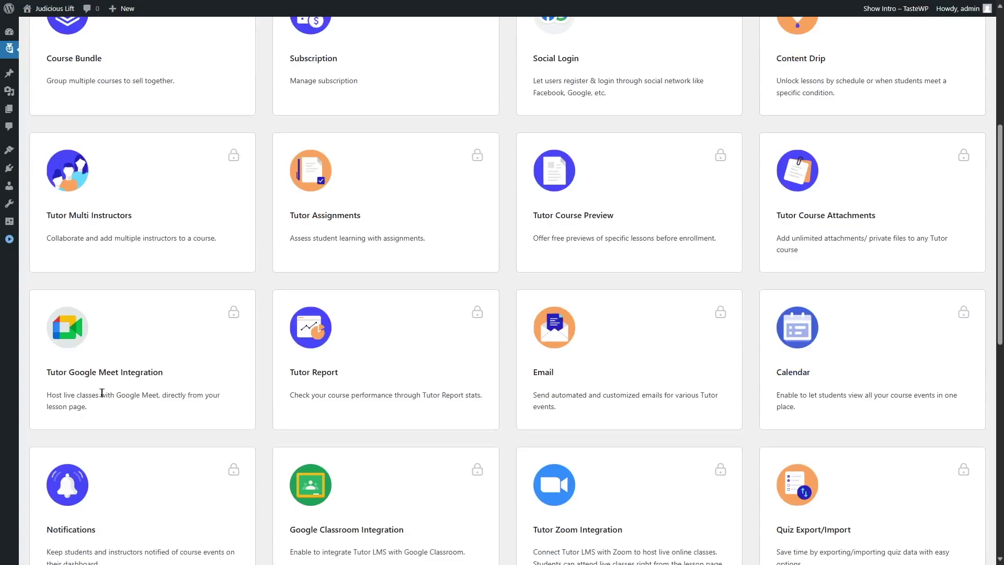
{"action": "scroll", "coordinate": [65, 395], "scroll_direction": "down", "scroll_amount": 5}
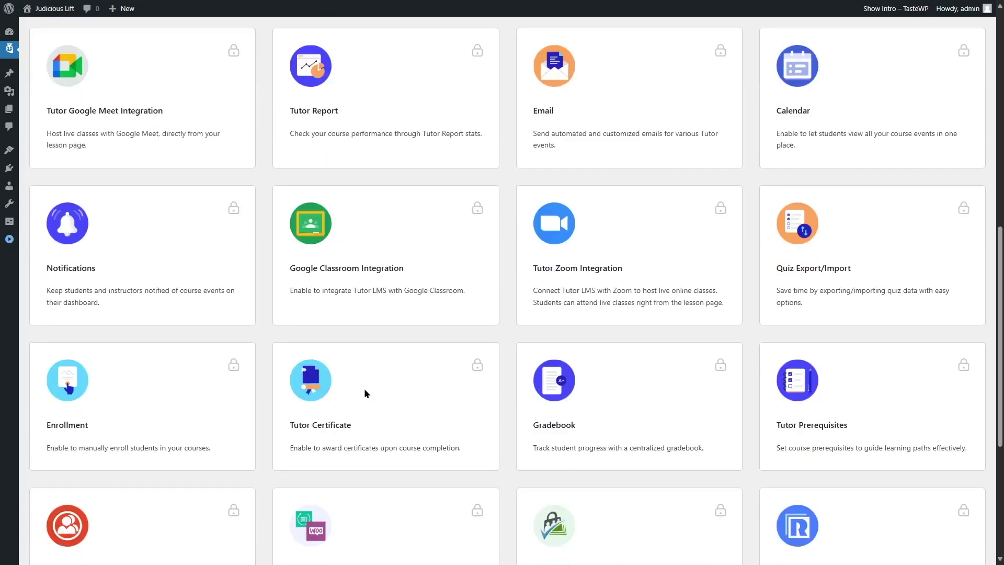
{"action": "scroll", "coordinate": [256, 399], "scroll_direction": "up", "scroll_amount": 1}
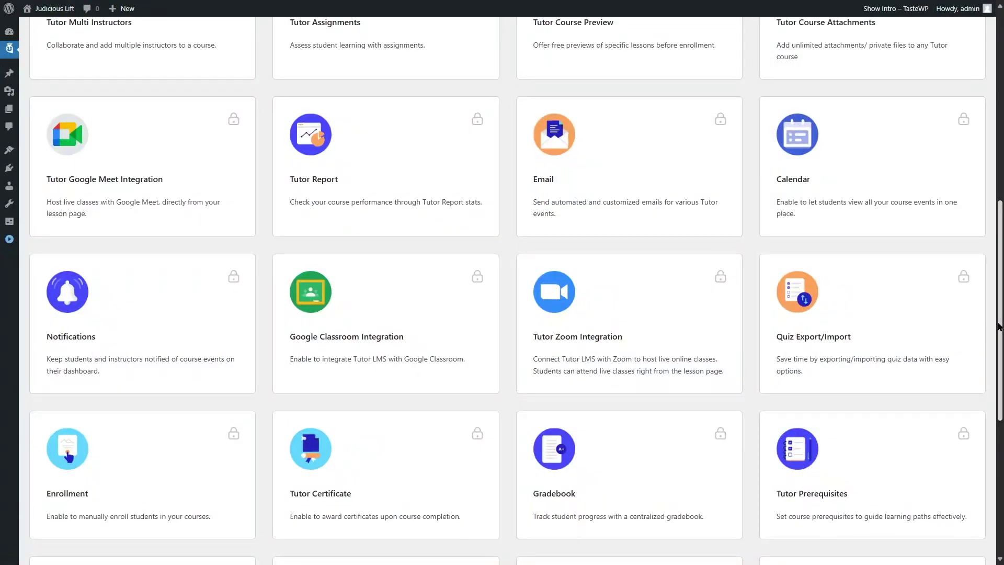
{"action": "left_click_drag", "start_coordinate": [1001, 330], "coordinate": [1001, 222]}
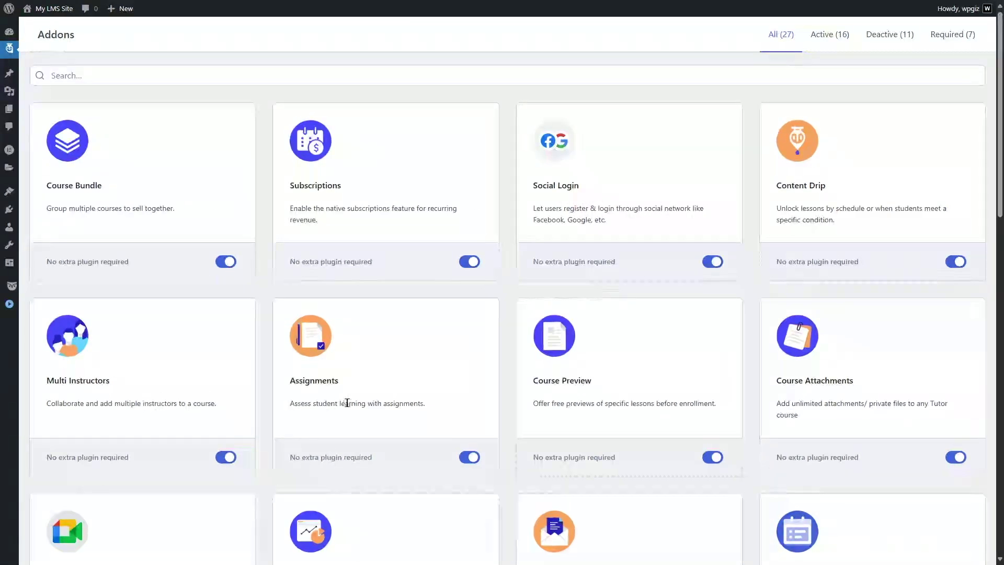
Scroll the page to bring the New Course builder into view
{"action": "mouse_move", "coordinate": [1001, 182]}
{"action": "left_mouse_down"}
{"action": "mouse_move", "coordinate": [1002, 488]}
{"action": "mouse_move", "coordinate": [1003, 198]}
{"action": "left_mouse_up"}
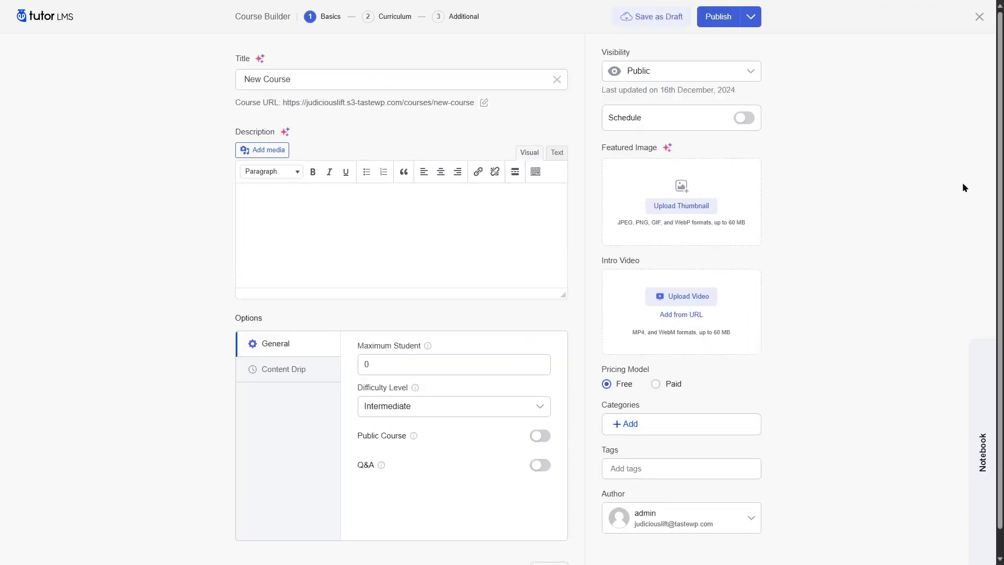
Open the course Visibility dropdown in the Course Builder
{"action": "left_click", "coordinate": [755, 70]}
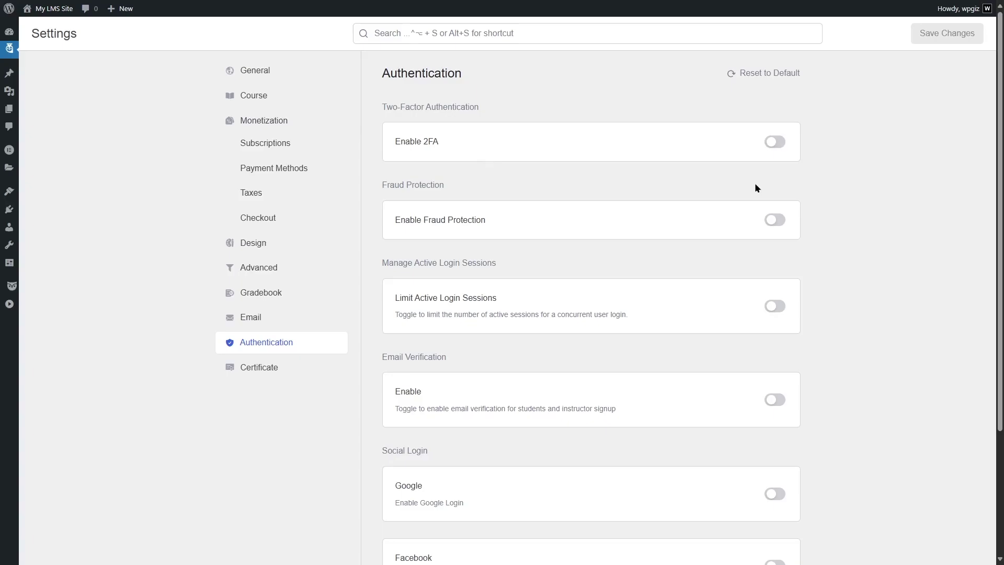
Toggle 2FA, enable fraud protection and review its HoneyPot method choices
{"action": "left_click", "coordinate": [774, 142]}
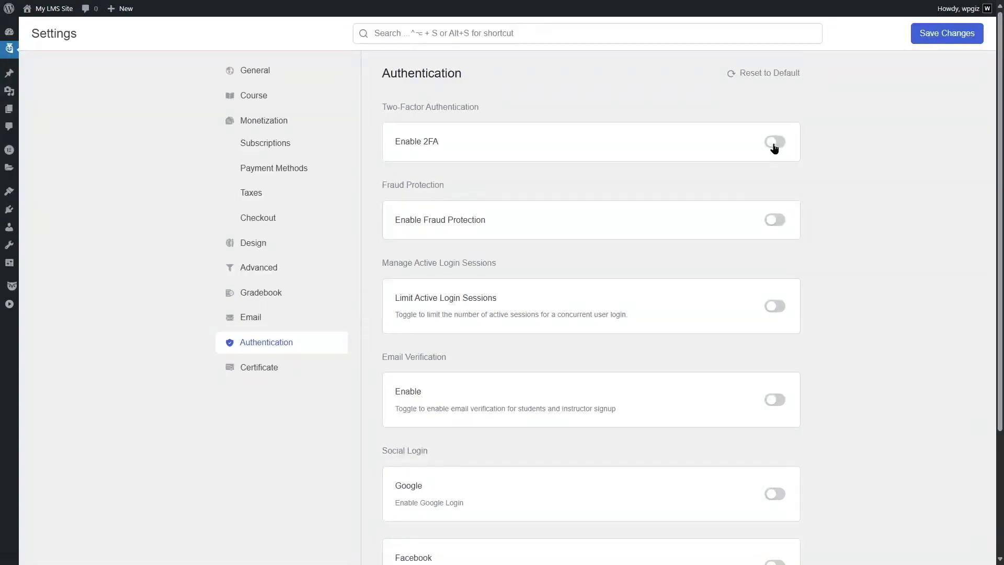
{"action": "left_click", "coordinate": [775, 142]}
{"action": "left_click", "coordinate": [776, 221]}
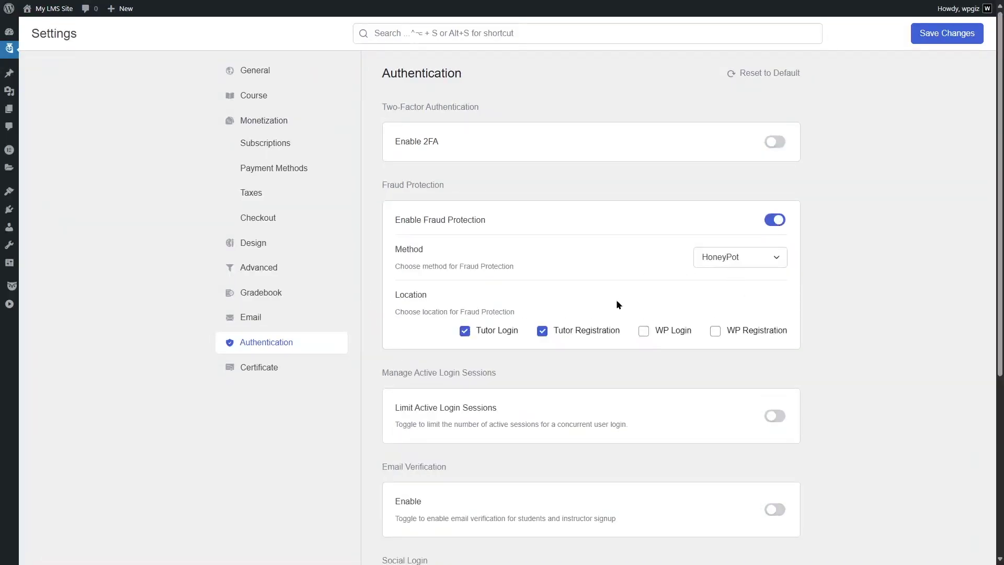
{"action": "left_click", "coordinate": [756, 256]}
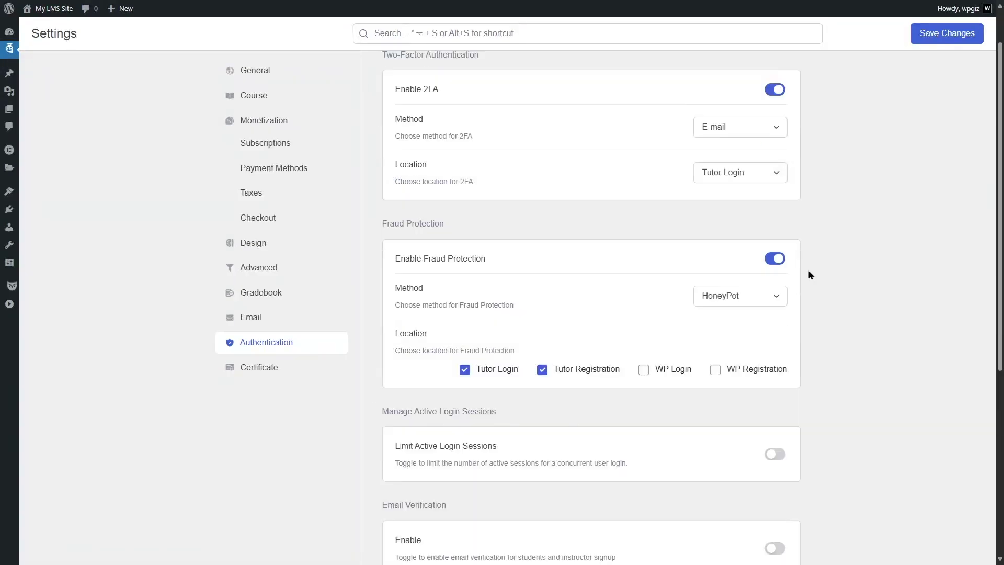
{"action": "scroll", "coordinate": [810, 275], "scroll_direction": "down", "scroll_amount": 3}
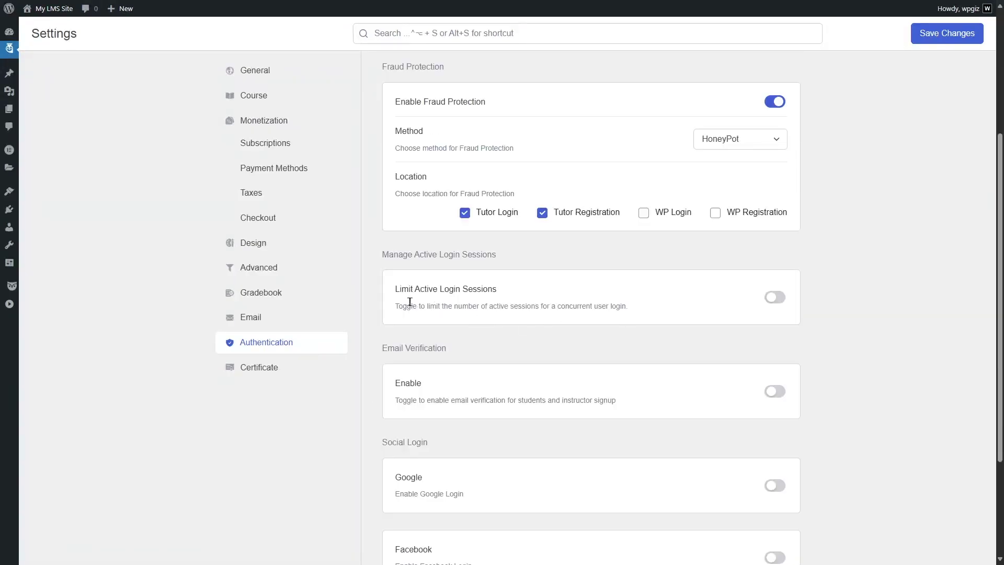
Enable the one-session active-login limit and email verification for student and instructor signups
{"action": "left_click", "coordinate": [776, 297]}
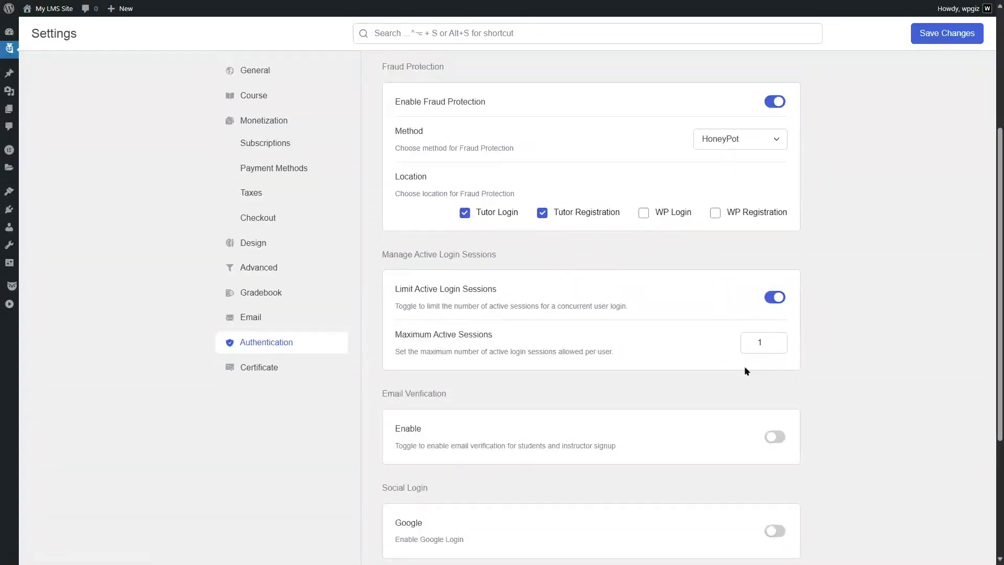
{"action": "scroll", "coordinate": [773, 314], "scroll_direction": "down", "scroll_amount": 3}
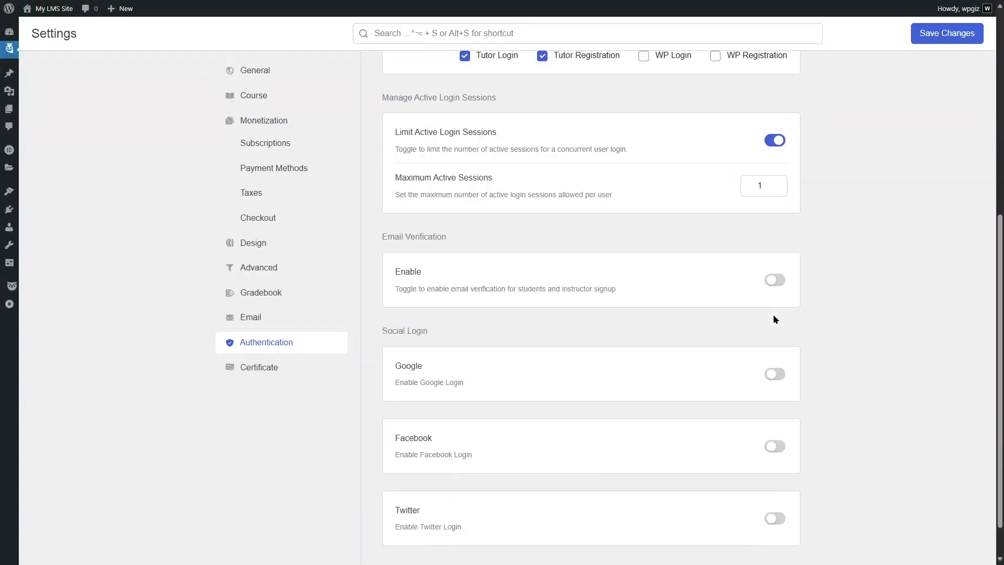
{"action": "left_click", "coordinate": [781, 286]}
{"action": "scroll", "coordinate": [771, 365], "scroll_direction": "down", "scroll_amount": 1}
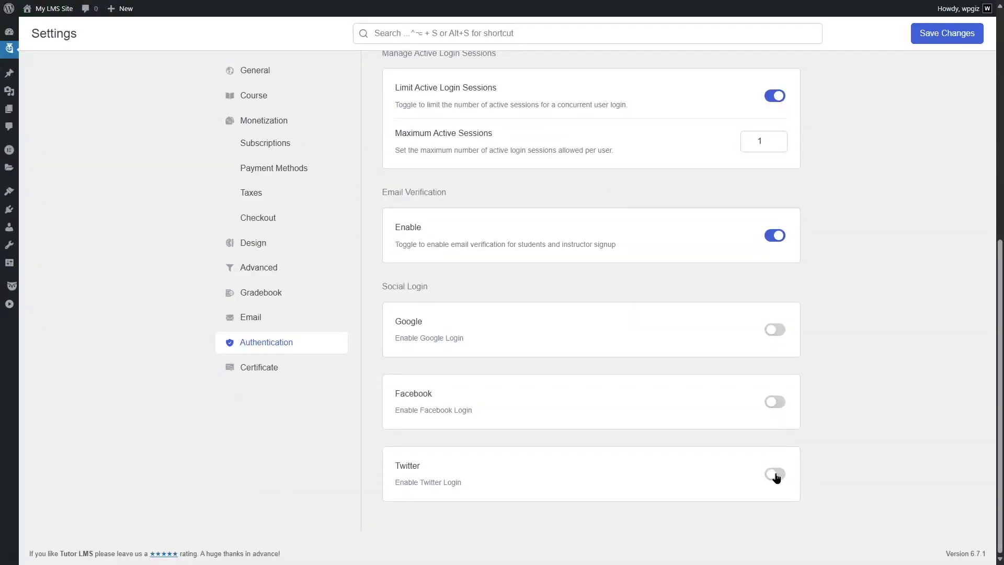
{"action": "scroll", "coordinate": [786, 321], "scroll_direction": "up", "scroll_amount": 6}
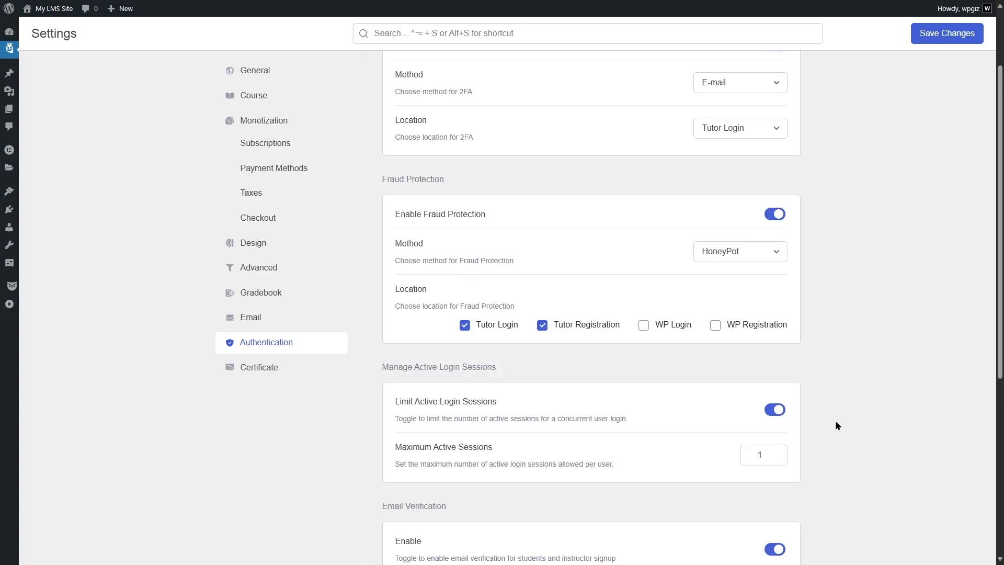